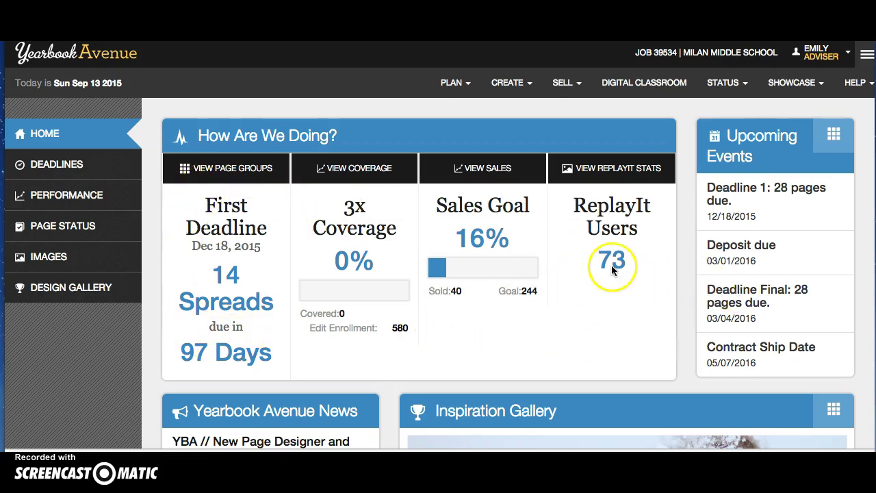
# - Scroll over the home dashboard and bring up the CREATE menu in the top navigation
pyautogui.scroll(-5, 602, 257)
pyautogui.scroll(5, 603, 256)
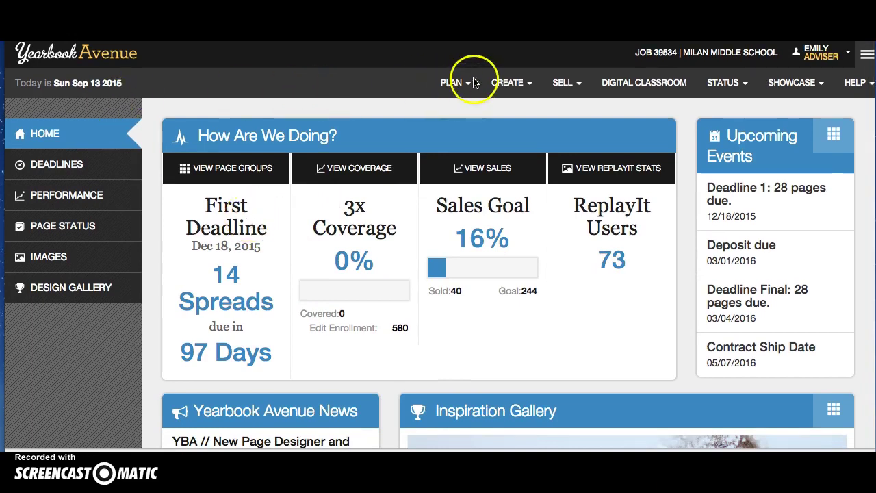
pyautogui.click(522, 84)
pyautogui.click(522, 84)
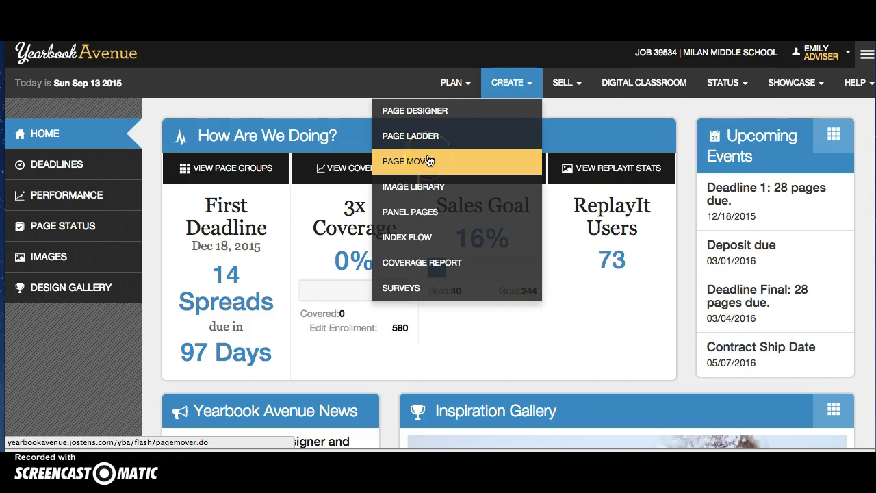
# - Choose Page Ladder and open the pages 2–3 spread from the page list in the Designer
pyautogui.click(426, 136)
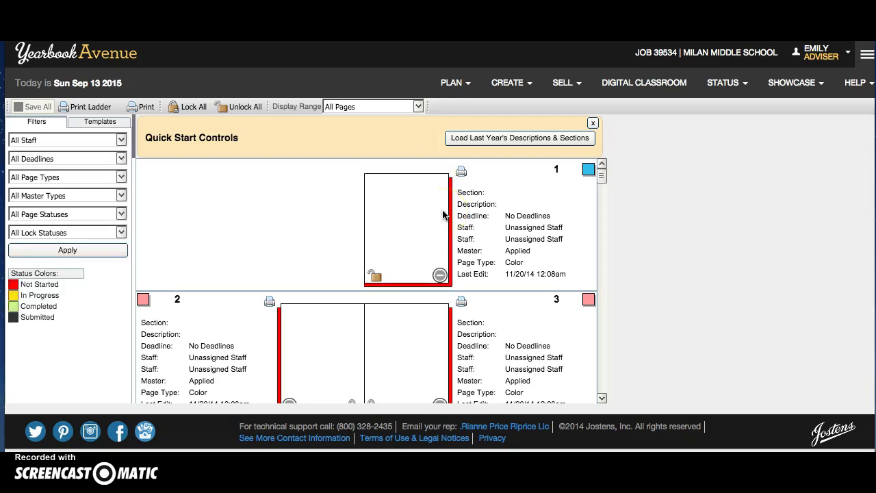
pyautogui.click(476, 293)
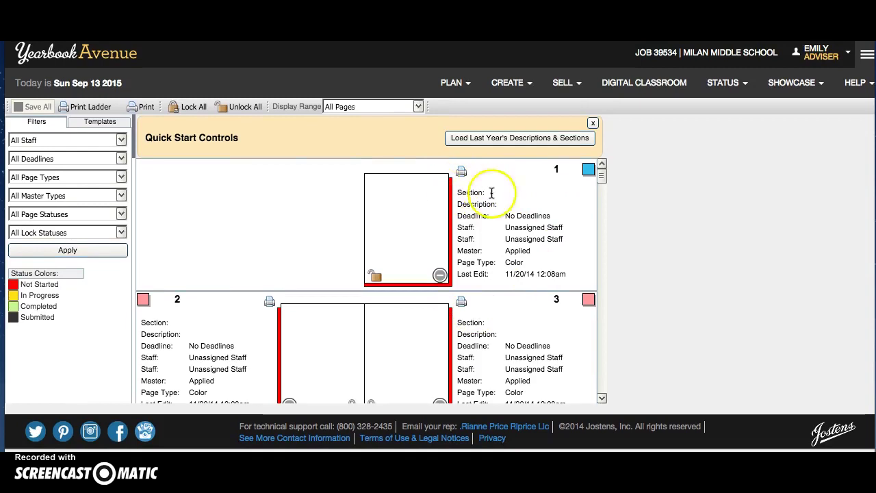
pyautogui.click(604, 180)
pyautogui.moveTo(604, 179)
pyautogui.mouseDown()
pyautogui.moveTo(603, 365)
pyautogui.moveTo(619, 399)
pyautogui.moveTo(597, 179)
pyautogui.moveTo(607, 196)
pyautogui.moveTo(601, 179)
pyautogui.moveTo(601, 190)
pyautogui.mouseUp()
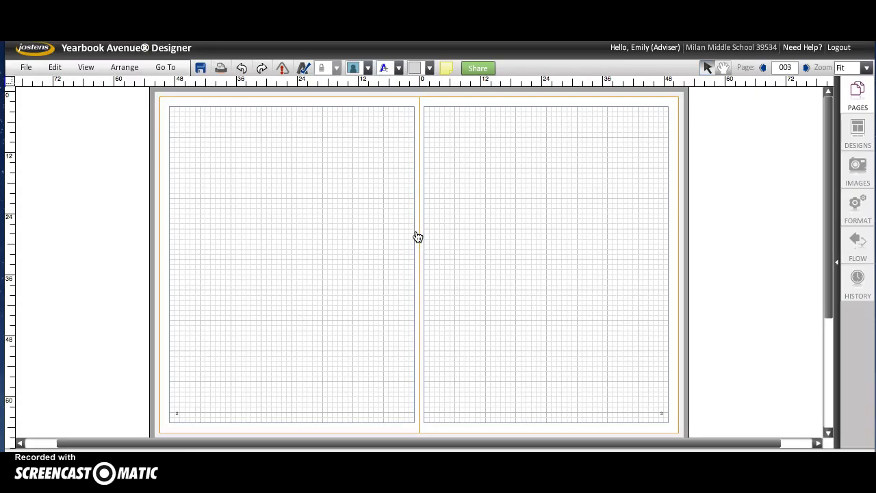
# - Keeping the Ambition theme, drag Student Life design 015020 from the Designs panel onto the spread
pyautogui.click(424, 235)
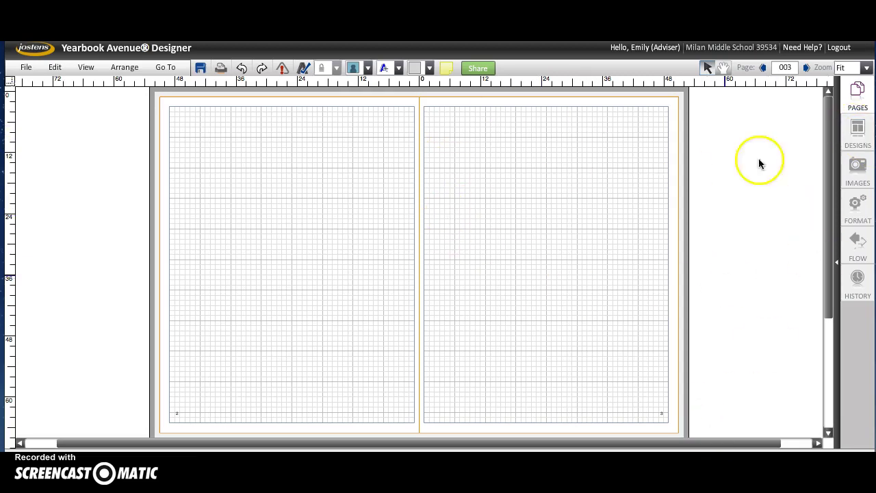
pyautogui.click(859, 130)
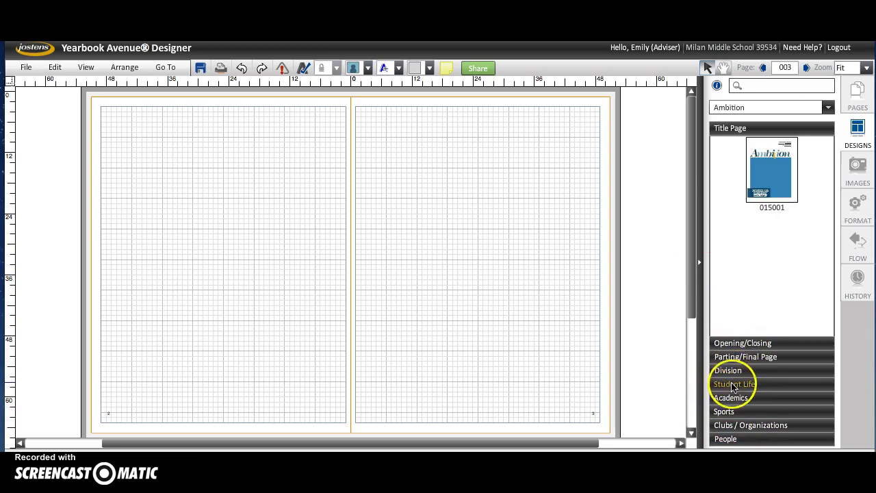
pyautogui.click(828, 109)
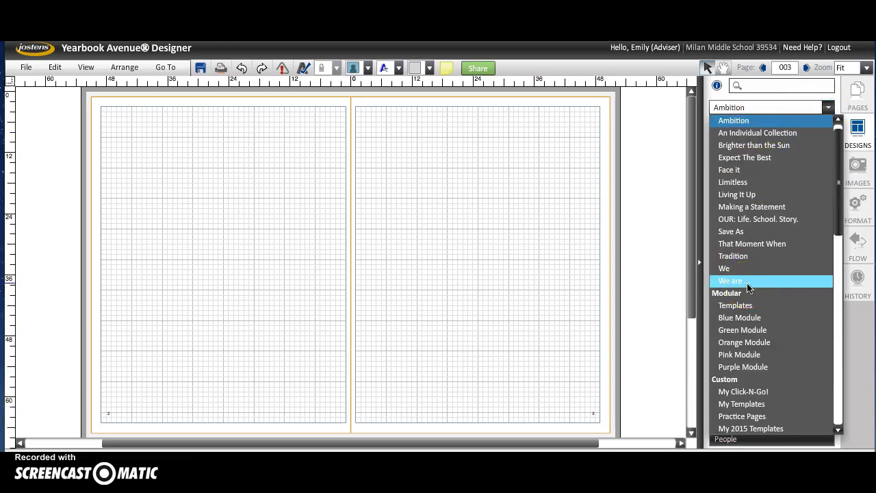
pyautogui.moveTo(842, 187); pyautogui.dragTo(838, 175)
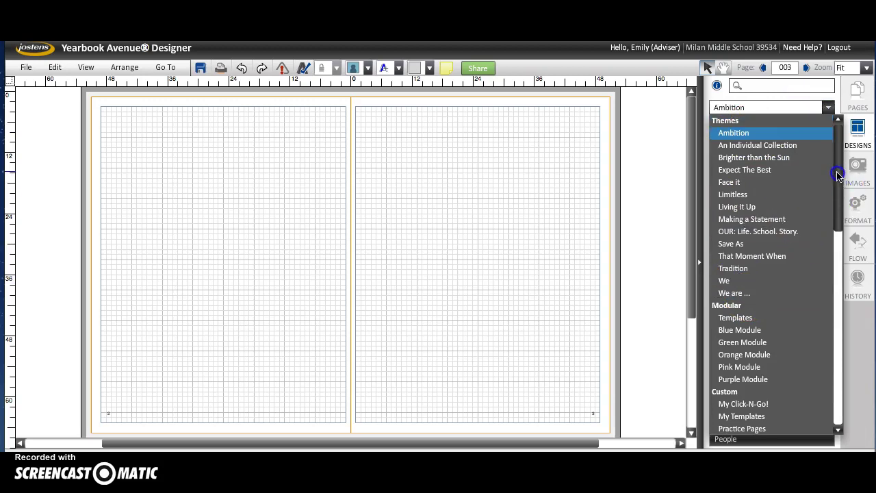
pyautogui.click(758, 134)
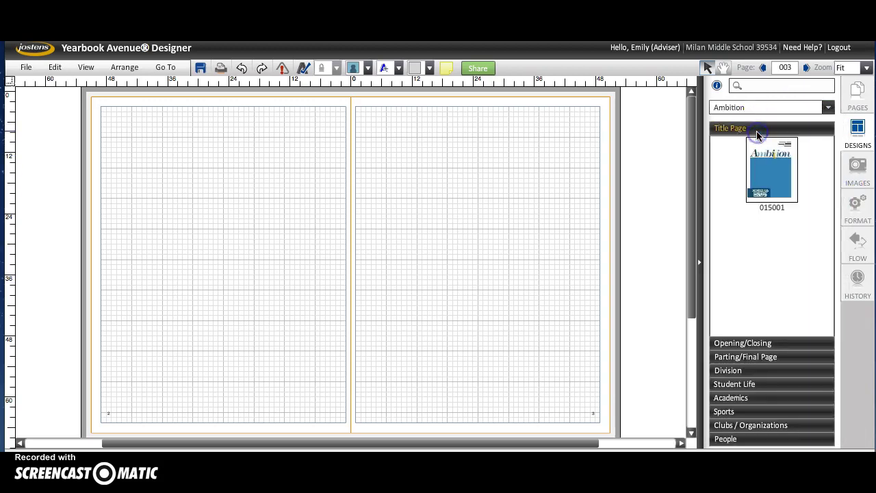
pyautogui.click(739, 385)
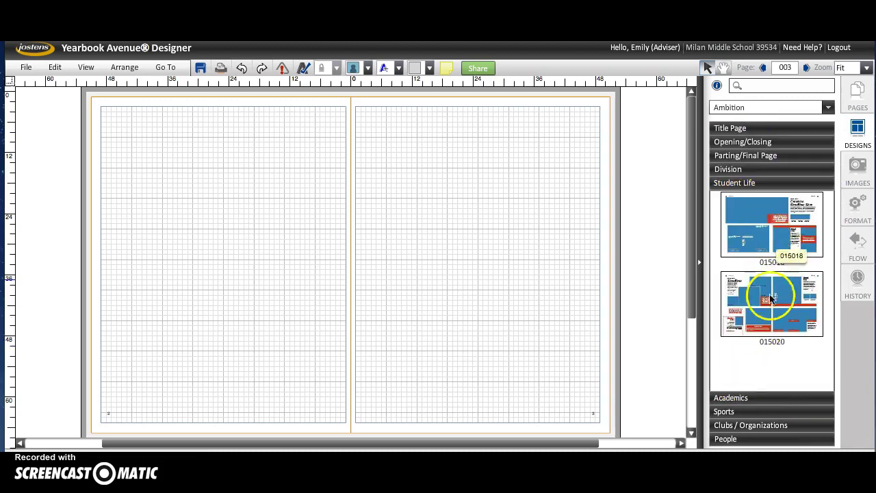
pyautogui.moveTo(771, 298); pyautogui.dragTo(380, 233)
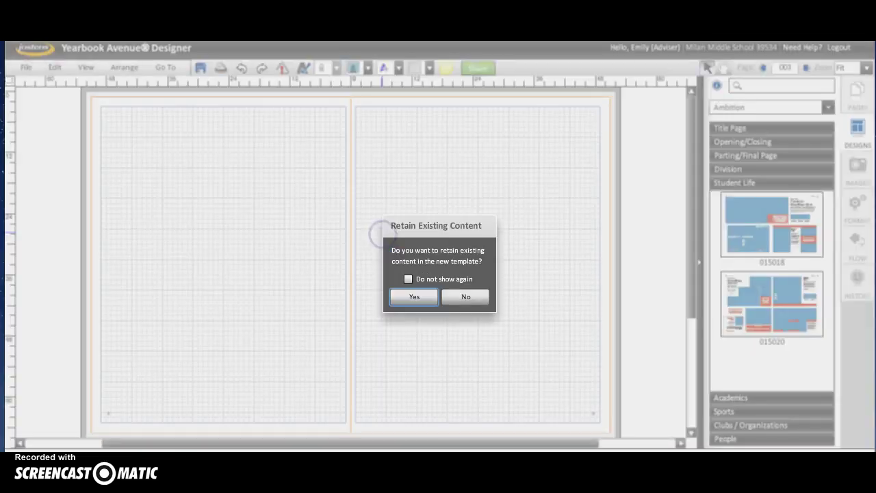
# - Keep the existing content in the new template and zoom in on the spread
pyautogui.click(414, 297)
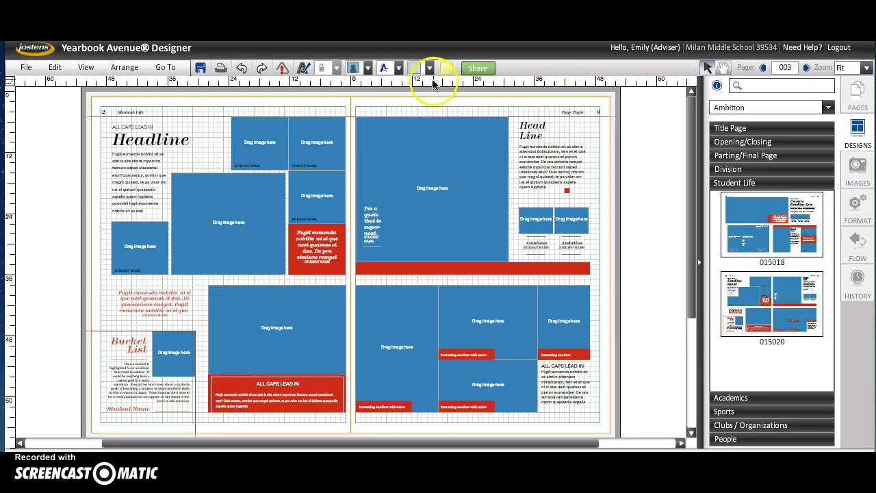
pyautogui.click(85, 69)
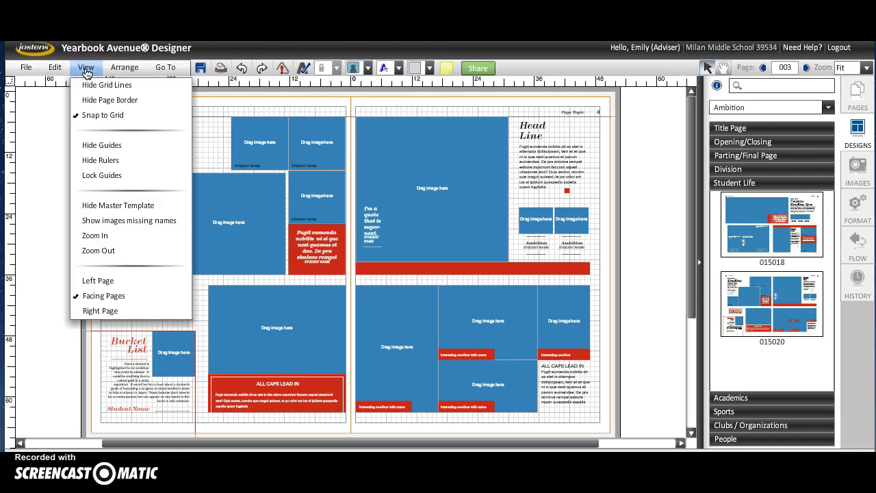
pyautogui.click(96, 237)
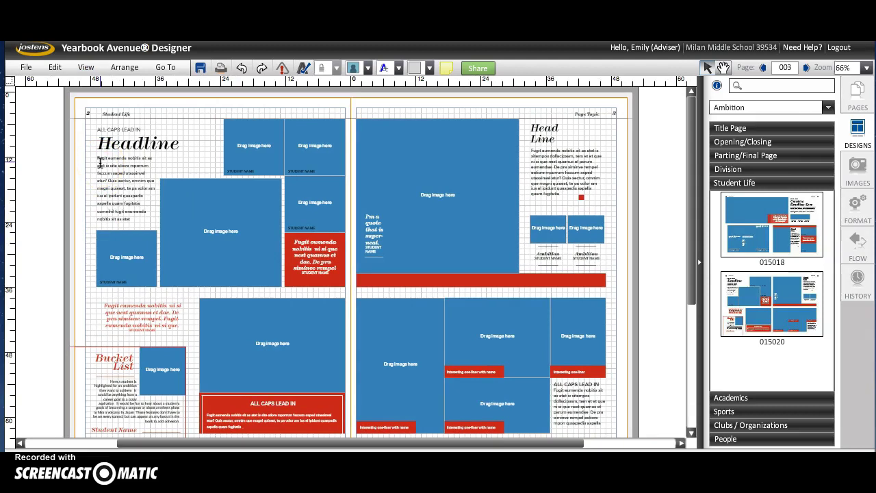
# - Scroll and pan around the left page to inspect the applied Student Life layout
pyautogui.scroll(3, 100, 162)
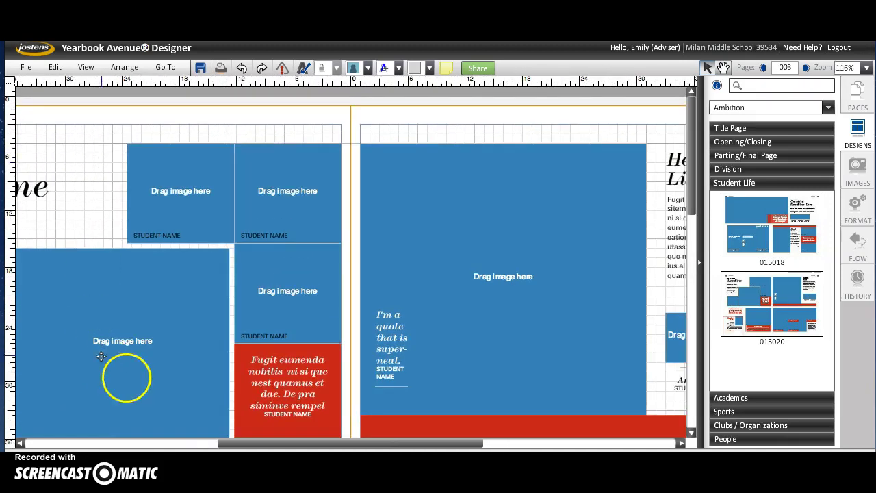
pyautogui.moveTo(364, 446); pyautogui.dragTo(267, 445)
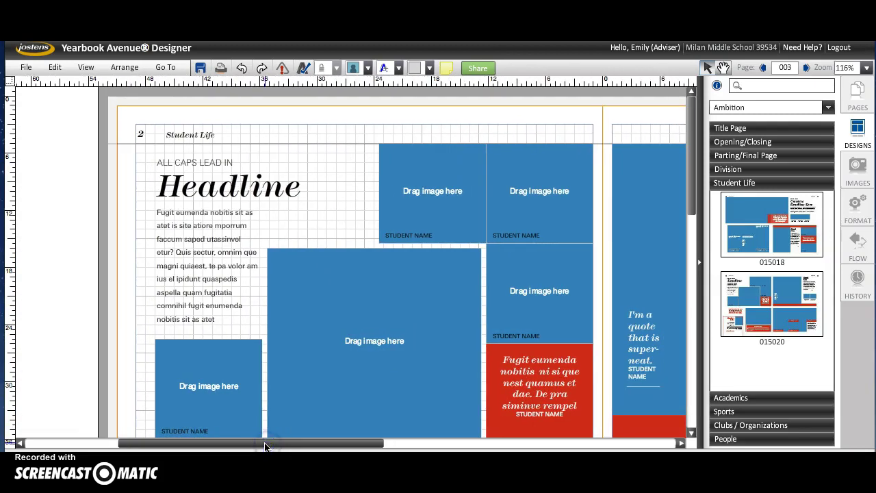
pyautogui.click(344, 297)
pyautogui.scroll(-10, 344, 301)
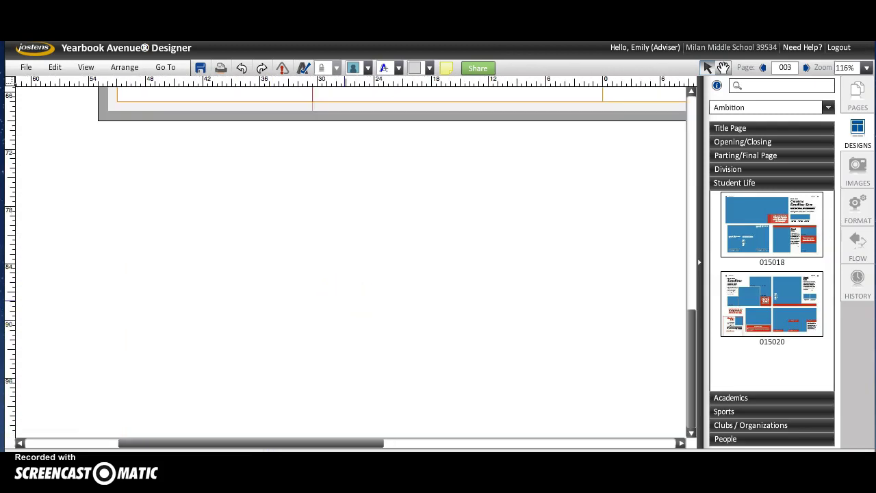
pyautogui.moveTo(690, 329); pyautogui.dragTo(690, 121)
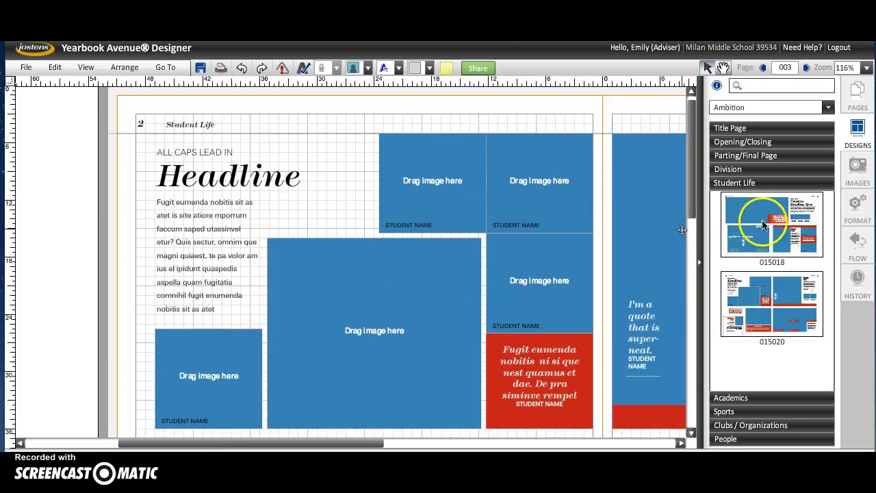
# - Place the Miscellaneous fleur-de-lis clipart CA-8640 in page 2's top-right image box
pyautogui.click(853, 176)
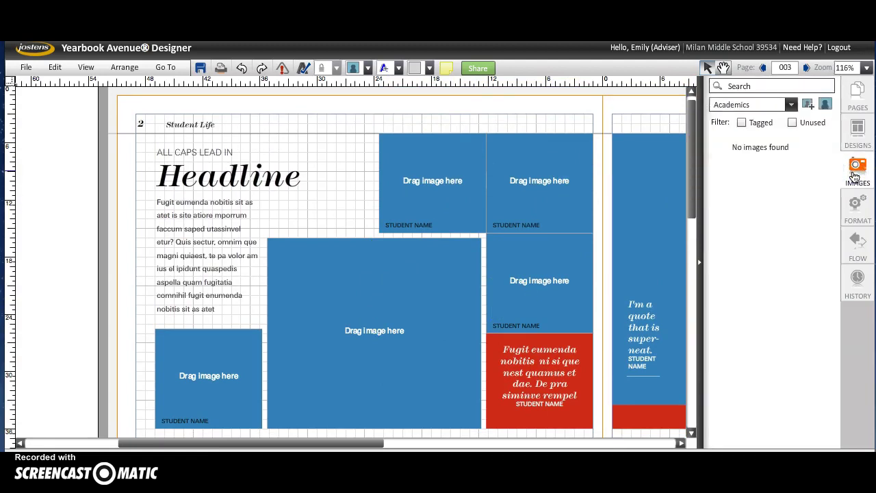
pyautogui.click(791, 104)
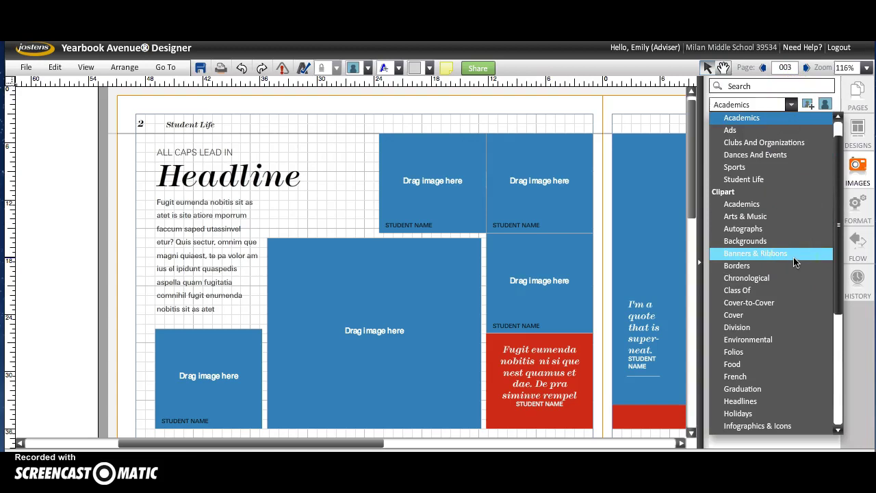
pyautogui.moveTo(837, 189); pyautogui.dragTo(836, 144)
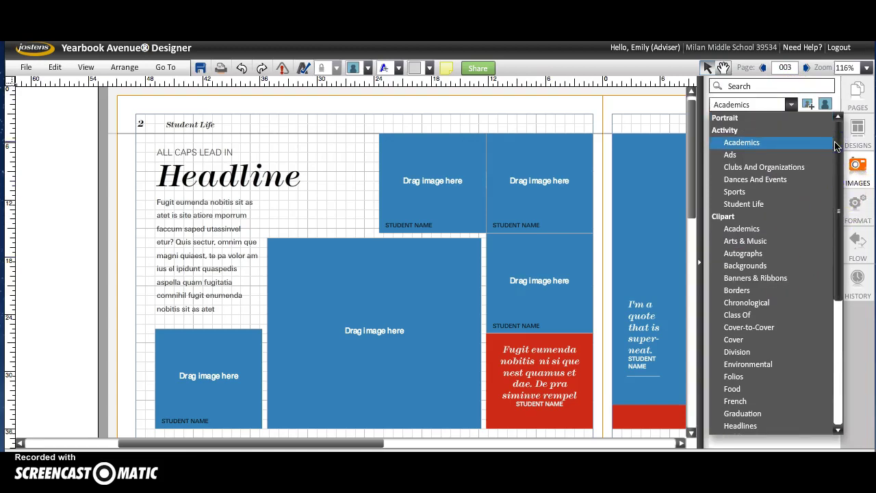
pyautogui.click(807, 132)
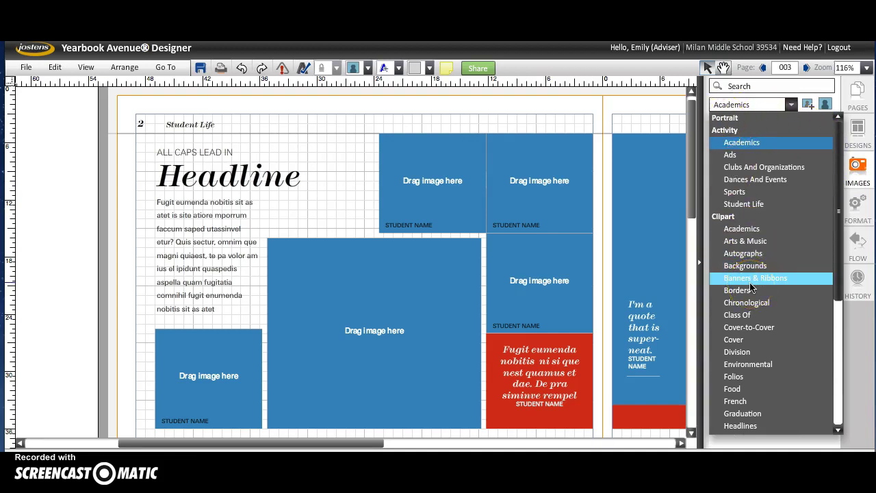
pyautogui.moveTo(754, 284); pyautogui.dragTo(855, 324)
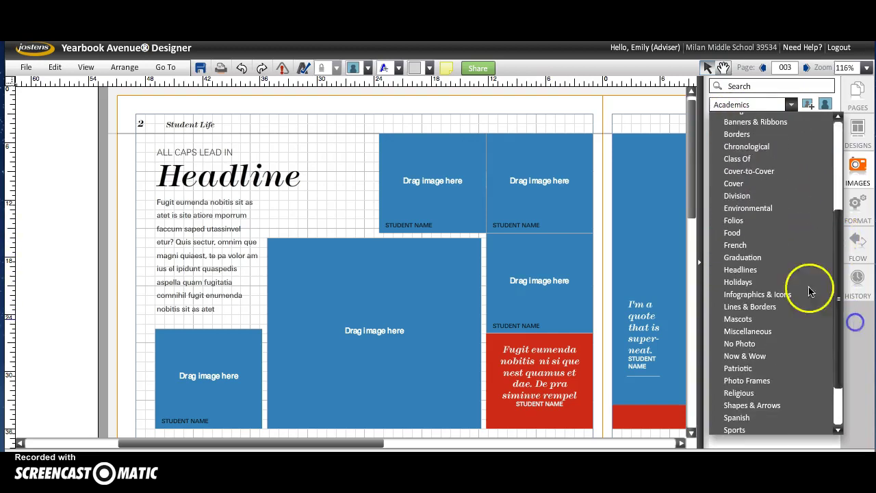
pyautogui.click(750, 332)
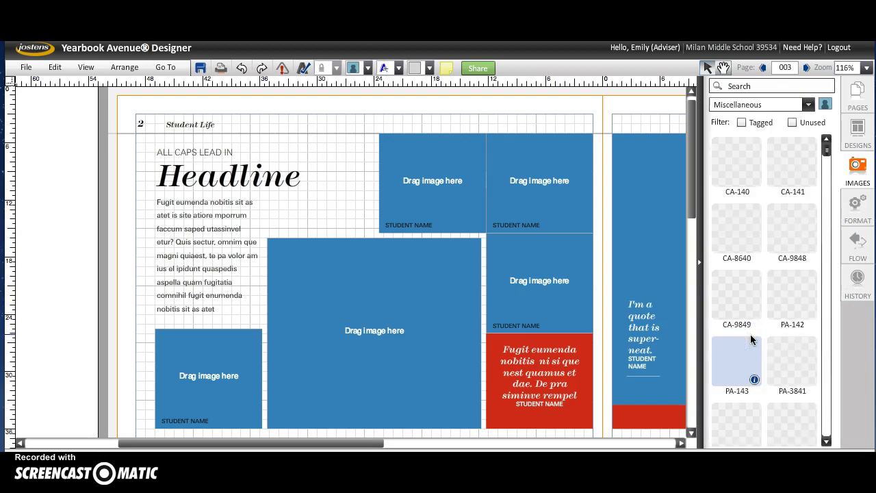
pyautogui.click(735, 217)
pyautogui.moveTo(735, 218)
pyautogui.mouseDown()
pyautogui.moveTo(577, 197)
pyautogui.moveTo(523, 163)
pyautogui.moveTo(706, 180)
pyautogui.moveTo(741, 213)
pyautogui.mouseUp()
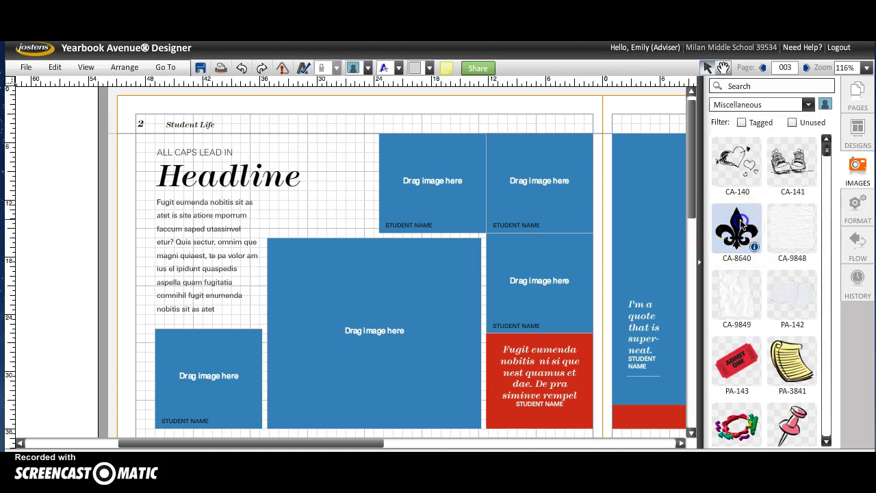
pyautogui.moveTo(741, 225); pyautogui.dragTo(546, 181)
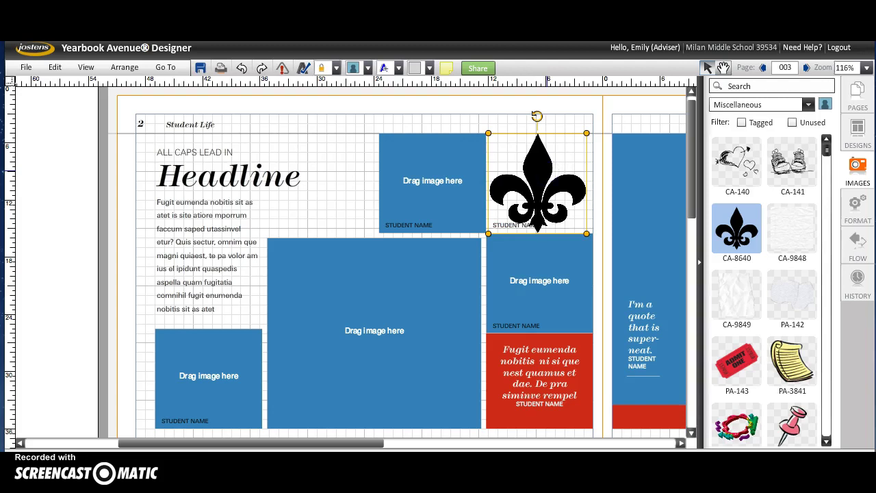
pyautogui.click(499, 118)
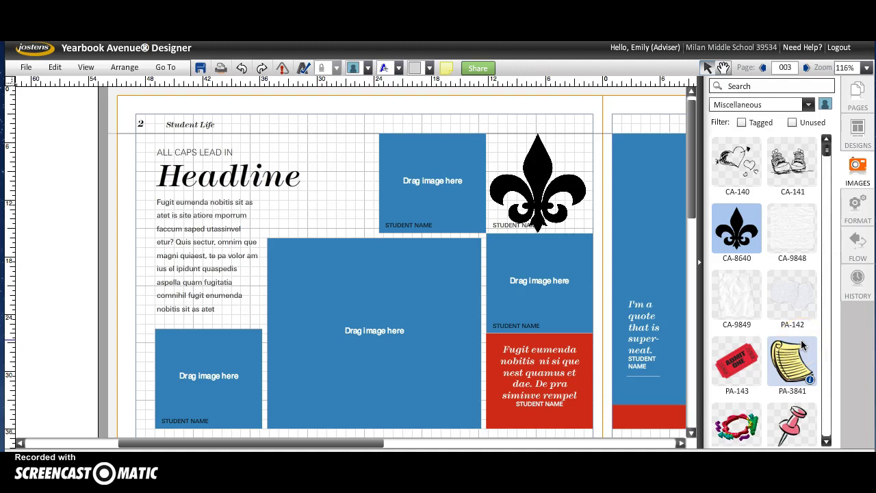
# - Put the red Admit One ticket PA-143 in the middle-right image box and zoom out to 66%
pyautogui.click(391, 255)
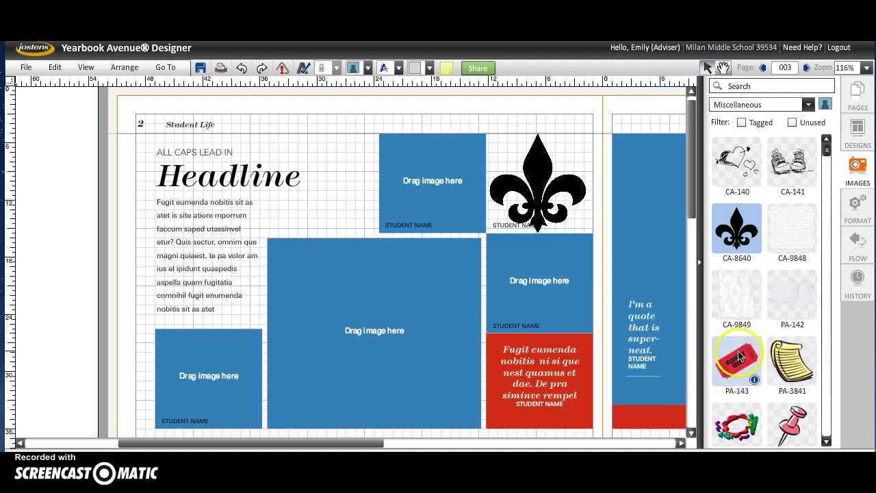
pyautogui.moveTo(738, 354); pyautogui.dragTo(531, 282)
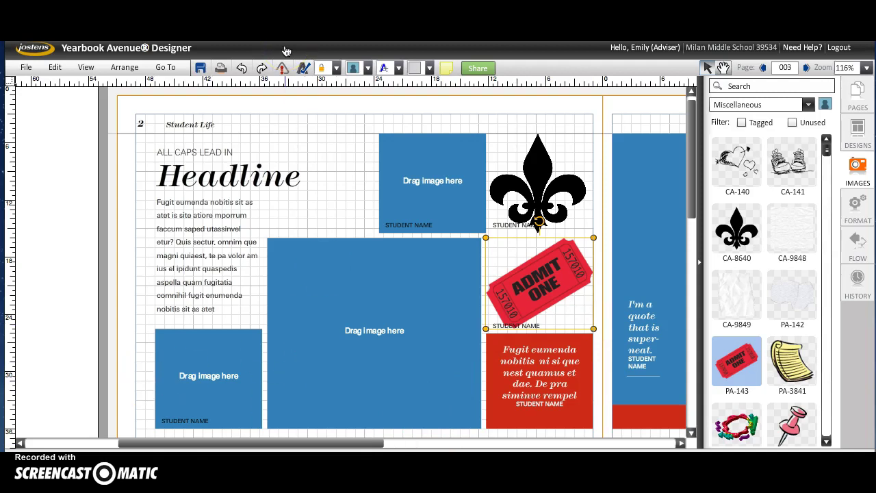
pyautogui.hotkey('ctrl', '-')
pyautogui.hotkey('ctrl', '-')
pyautogui.hotkey('ctrl', '-')
pyautogui.hotkey('ctrl', '-')
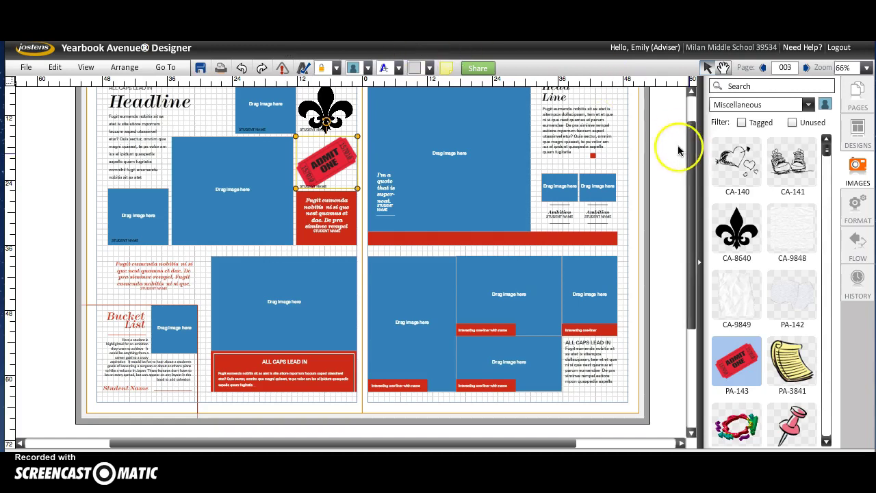
# - Switch to the Making a Statement theme and drag Student Life design 010040 onto the spread
pyautogui.moveTo(690, 134); pyautogui.dragTo(694, 109)
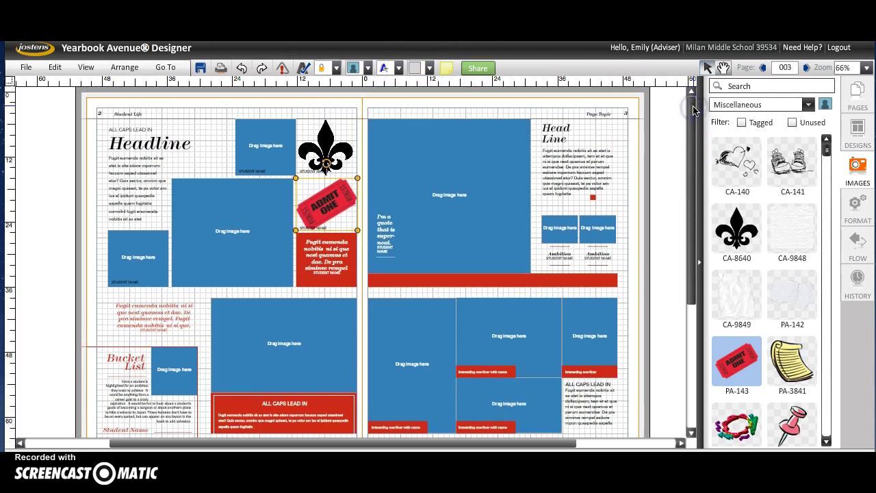
pyautogui.click(865, 140)
pyautogui.click(832, 108)
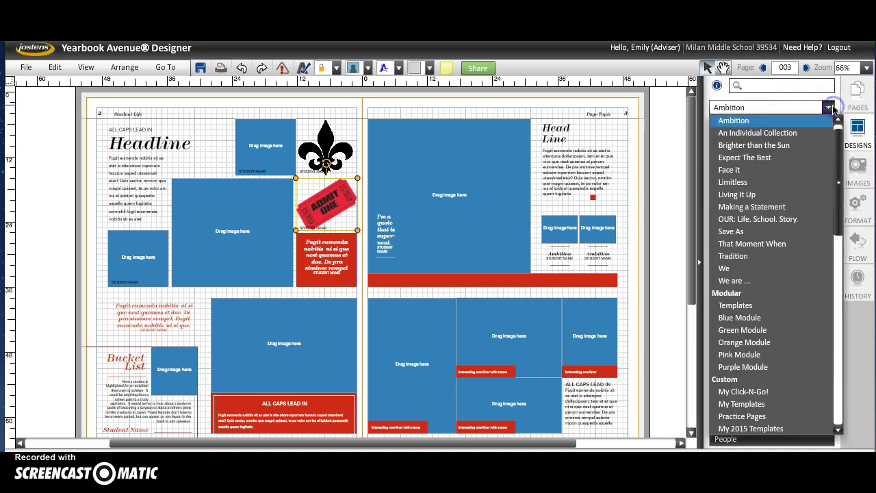
pyautogui.click(787, 207)
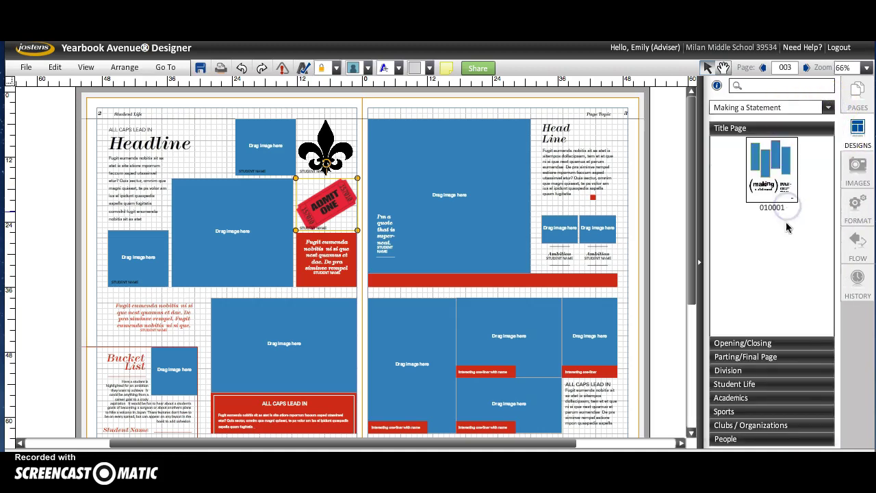
pyautogui.click(772, 374)
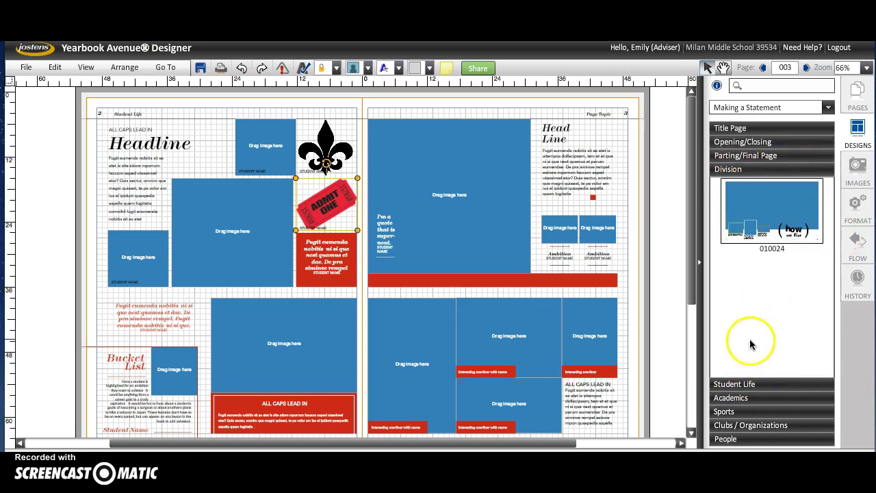
pyautogui.click(750, 412)
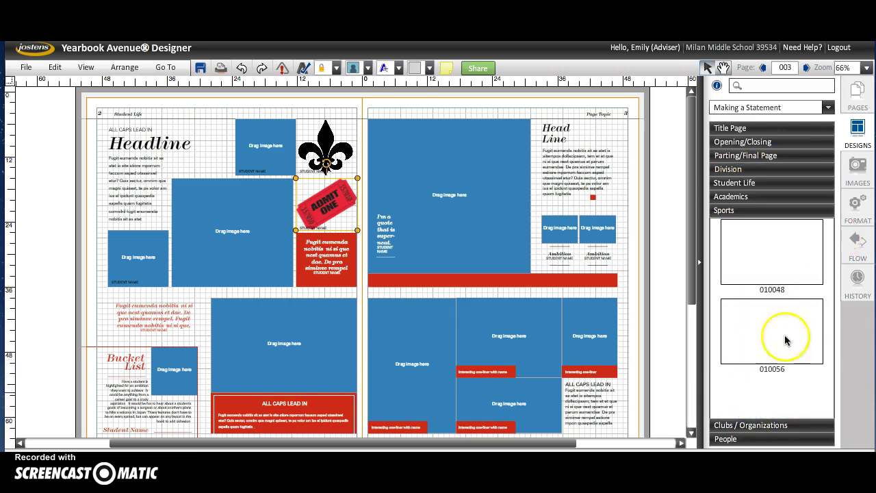
pyautogui.click(756, 183)
pyautogui.moveTo(737, 276); pyautogui.dragTo(319, 216)
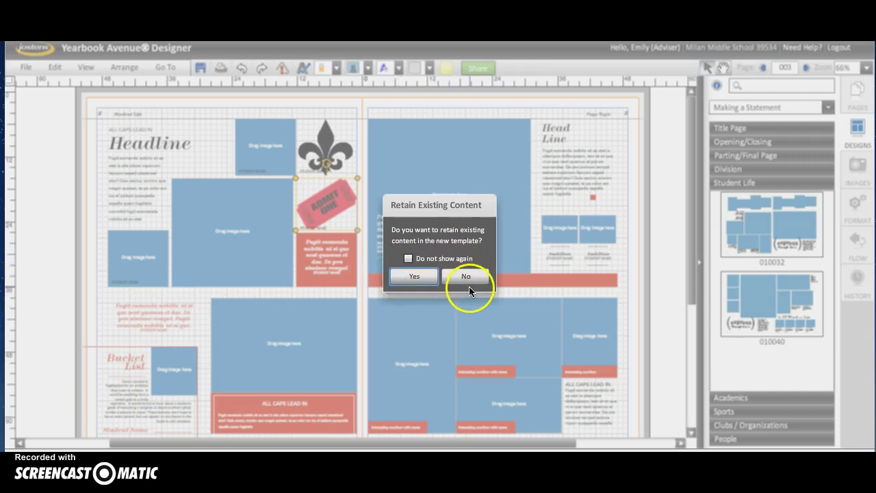
# - Keep the existing content for design 010040 and scroll to review the combined layout
pyautogui.click(422, 281)
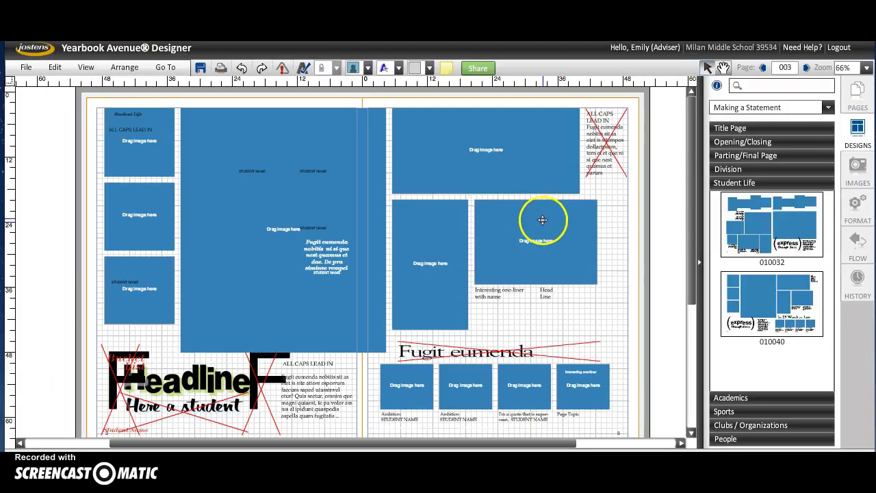
pyautogui.scroll(-3, 541, 220)
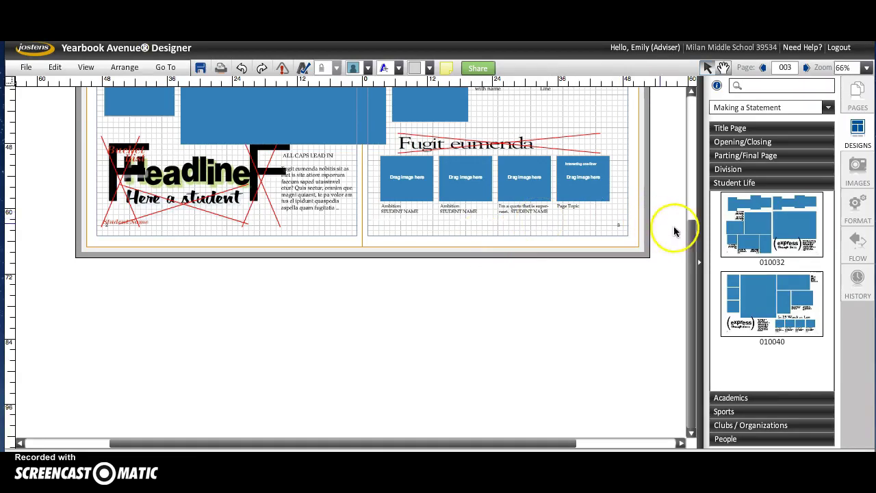
pyautogui.moveTo(689, 217); pyautogui.dragTo(661, 96)
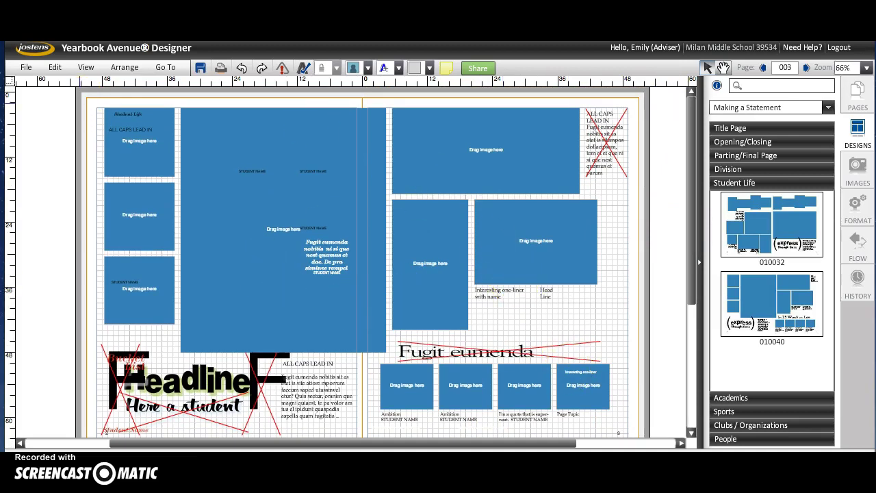
# - Undo the template twice, then apply design 010032 without keeping existing content
pyautogui.click(241, 71)
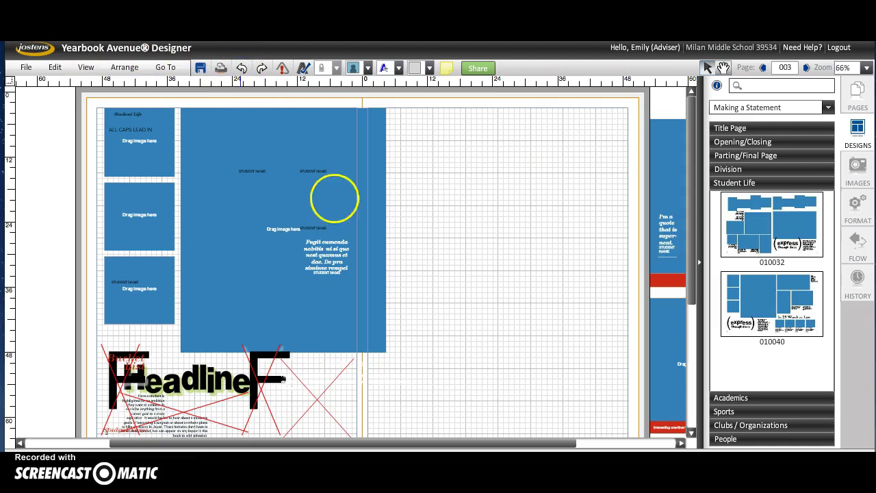
pyautogui.click(239, 69)
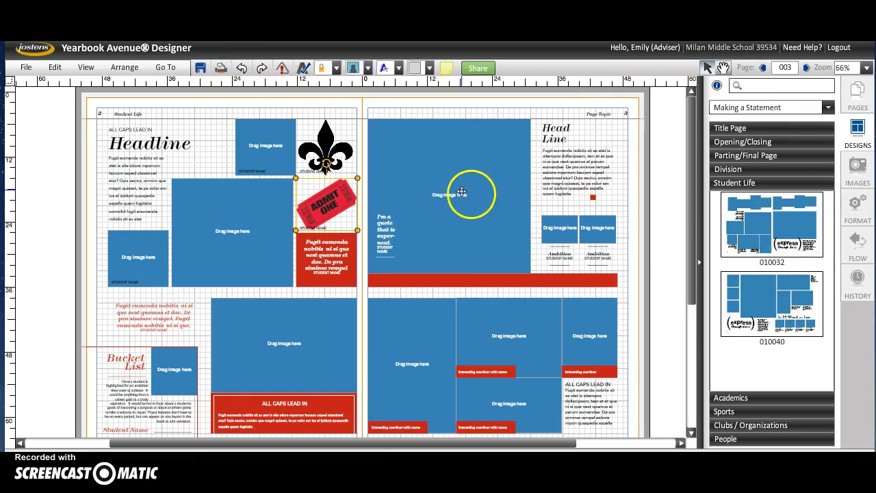
pyautogui.moveTo(724, 259); pyautogui.dragTo(335, 308)
pyautogui.click(474, 273)
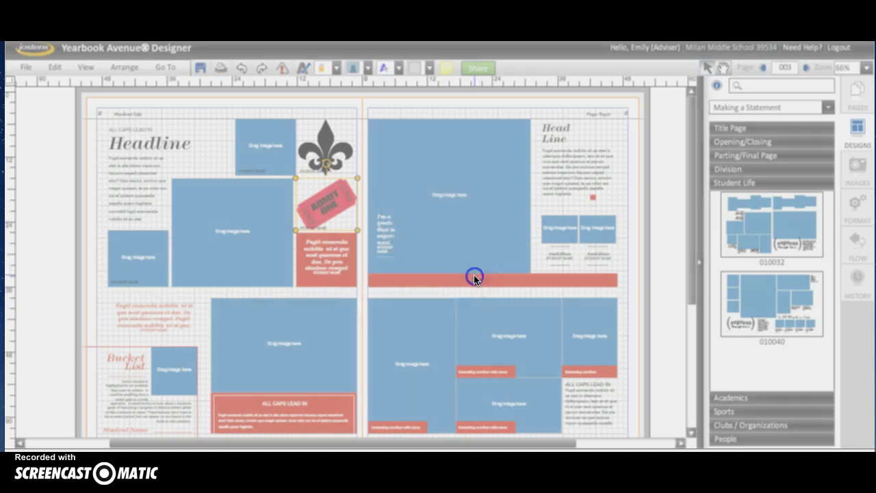
pyautogui.scroll(-3, 545, 288)
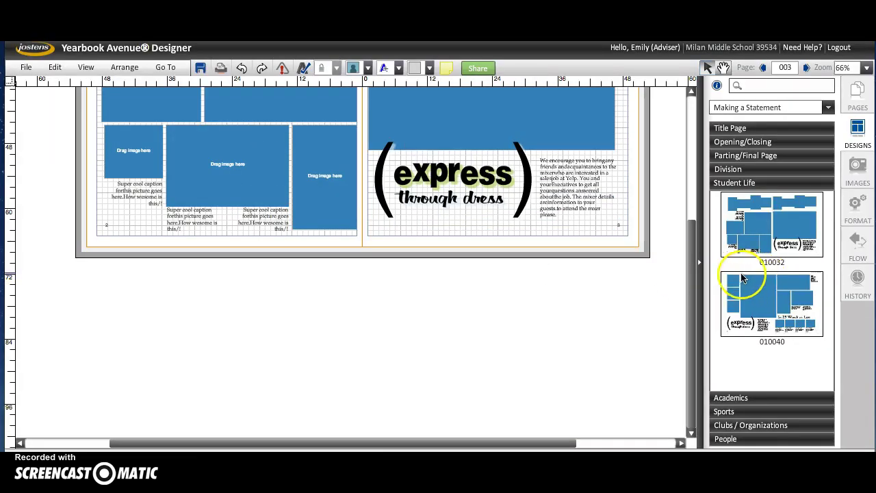
pyautogui.moveTo(691, 268); pyautogui.dragTo(691, 161)
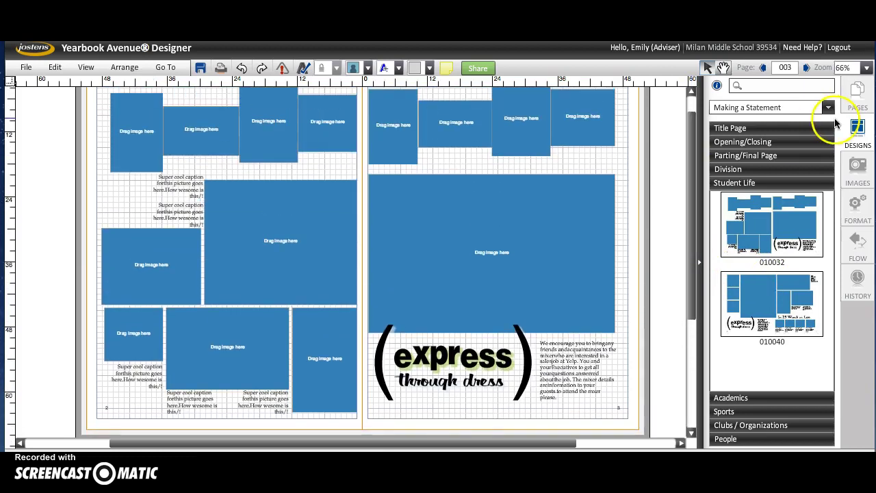
# - Undo three more times until pages 2–3 show only the empty grid
pyautogui.click(243, 68)
pyautogui.click(243, 69)
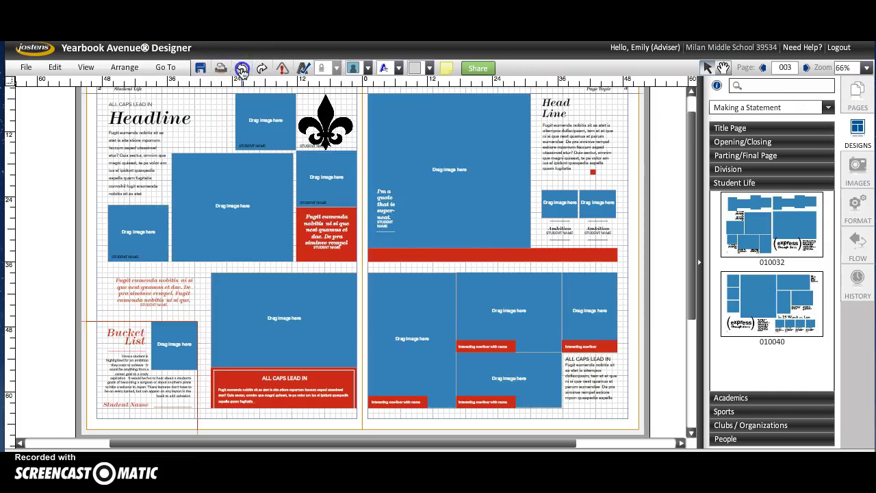
pyautogui.click(242, 68)
pyautogui.scroll(-3, 283, 173)
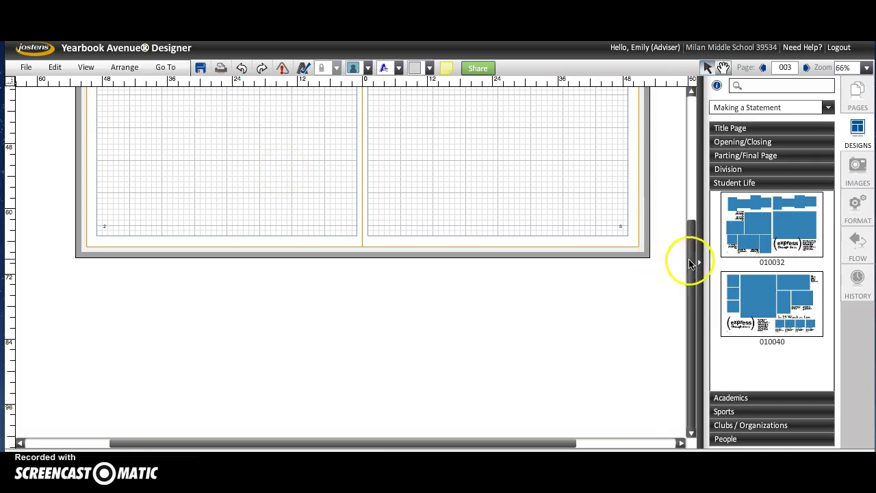
# - Scroll the blank spread back up and show the image-frame shape dropdown
pyautogui.moveTo(695, 260); pyautogui.dragTo(685, 109)
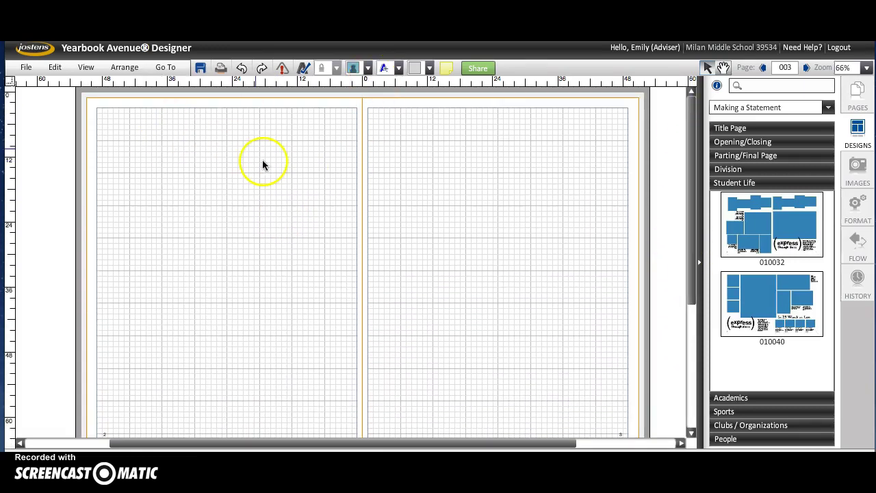
pyautogui.click(368, 70)
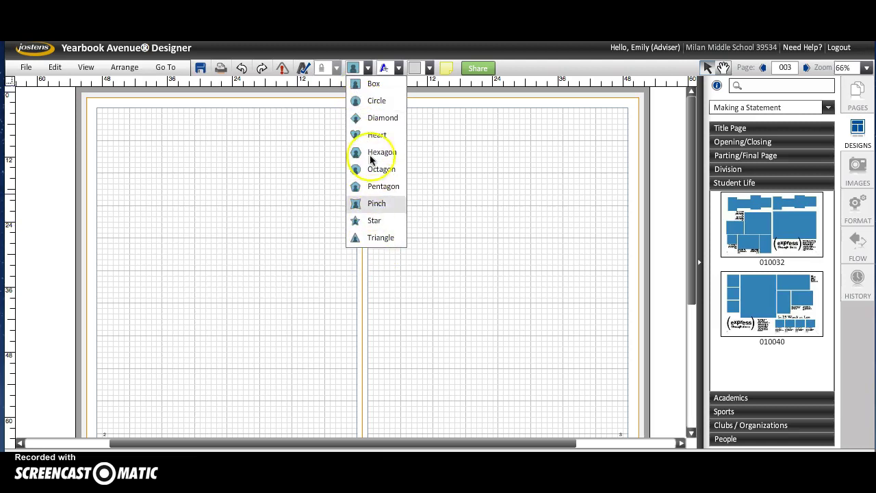
# - Add a Box image frame and enlarge it across the top-left of page 2
pyautogui.click(364, 83)
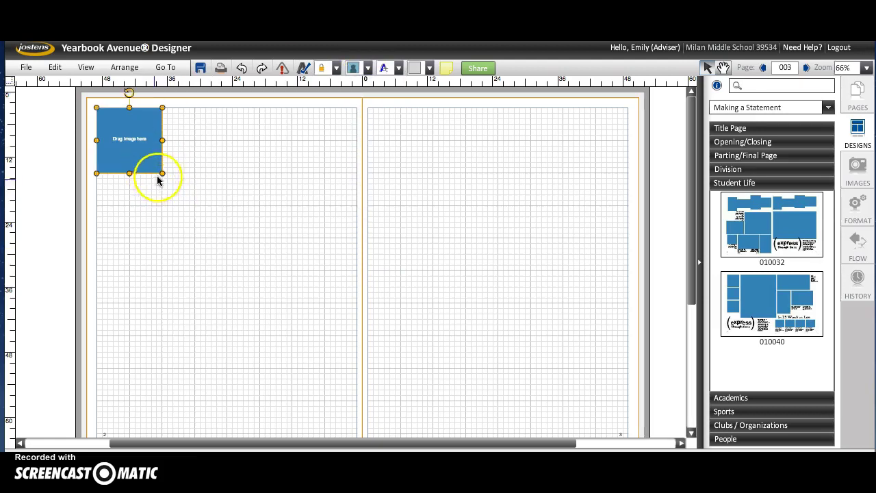
pyautogui.moveTo(162, 173); pyautogui.dragTo(266, 239)
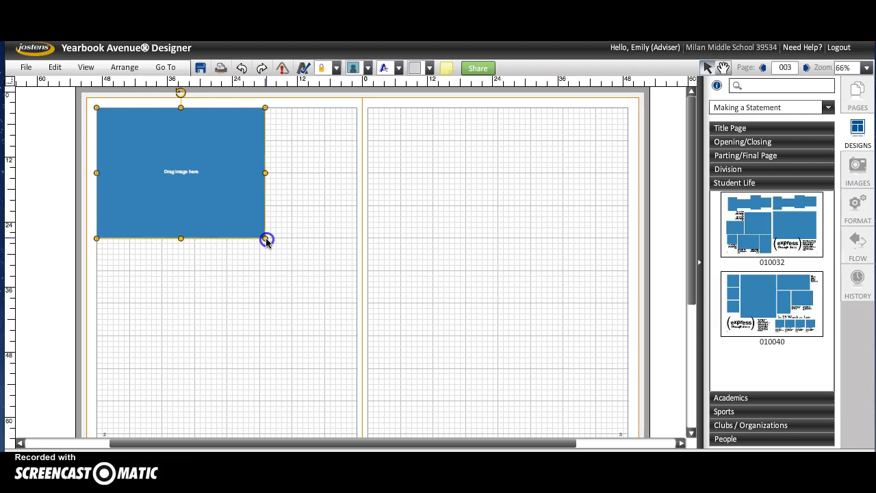
pyautogui.click(333, 242)
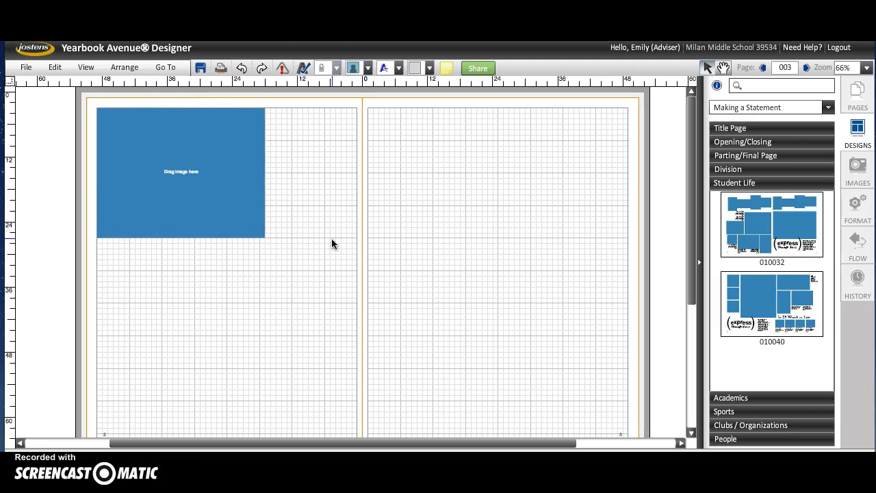
# - Add two smaller box frames and position them below the large box on the grid
pyautogui.click(369, 67)
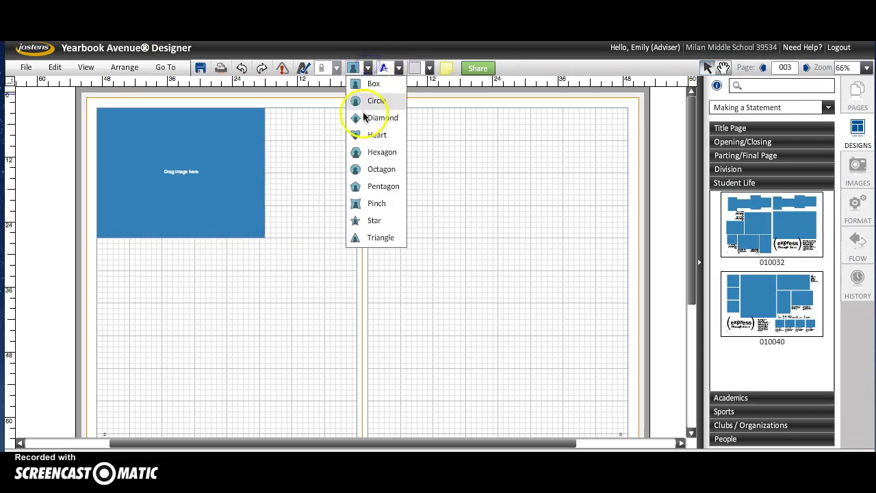
pyautogui.click(366, 86)
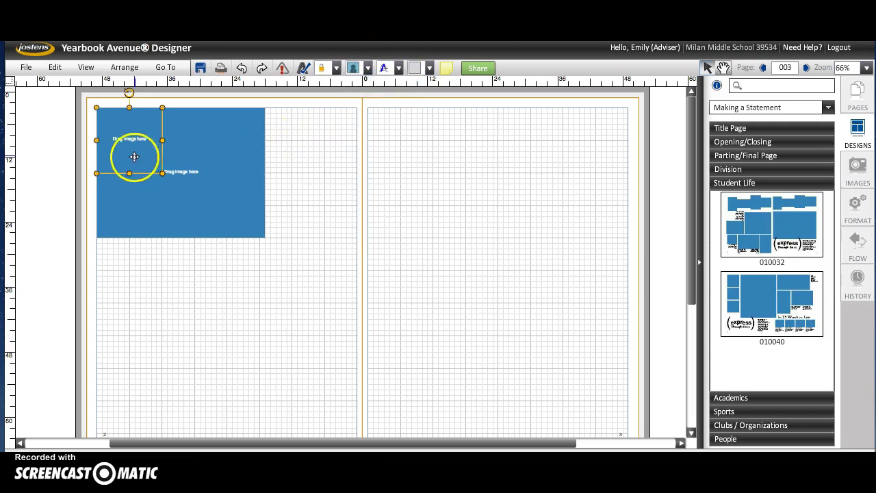
pyautogui.moveTo(130, 156); pyautogui.dragTo(127, 293)
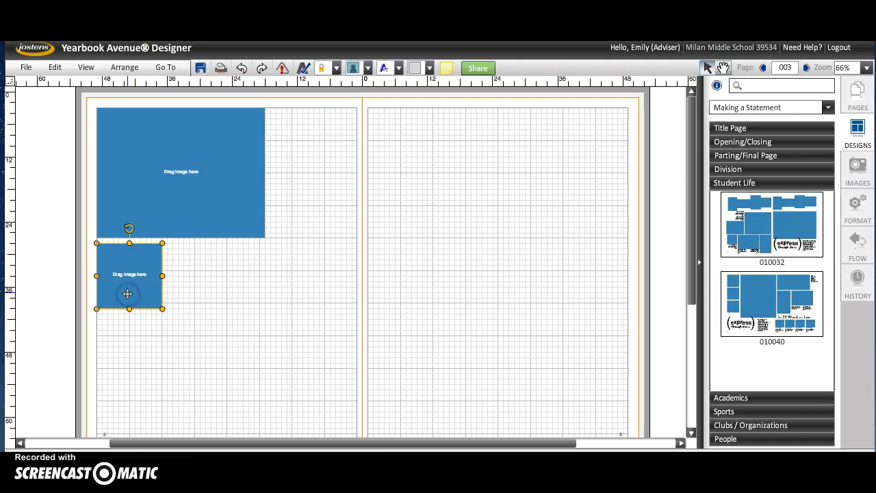
pyautogui.click(357, 68)
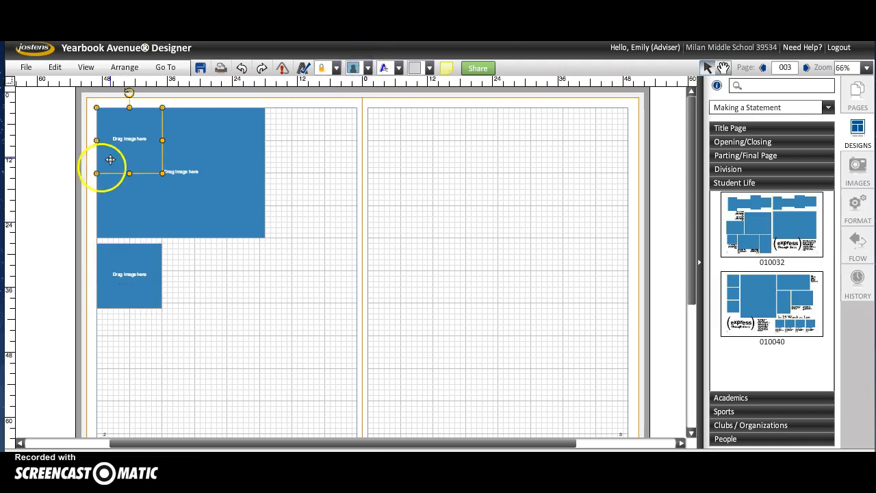
pyautogui.moveTo(116, 156); pyautogui.dragTo(196, 319)
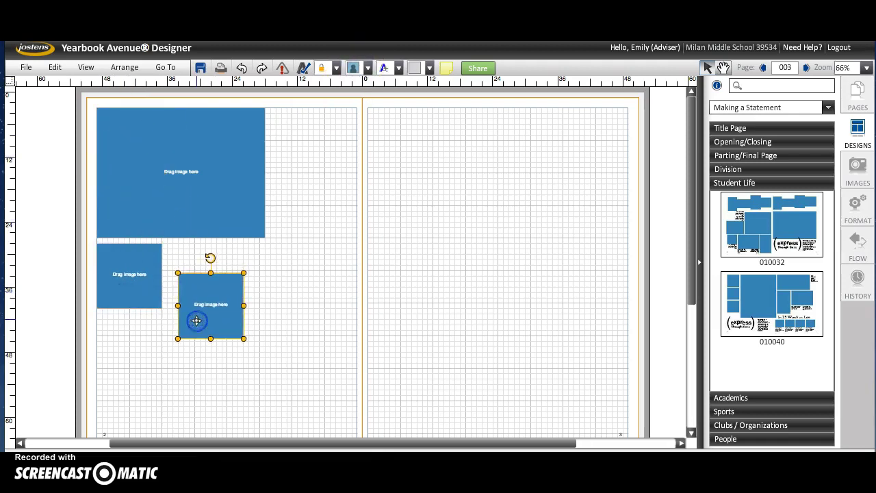
pyautogui.click(352, 276)
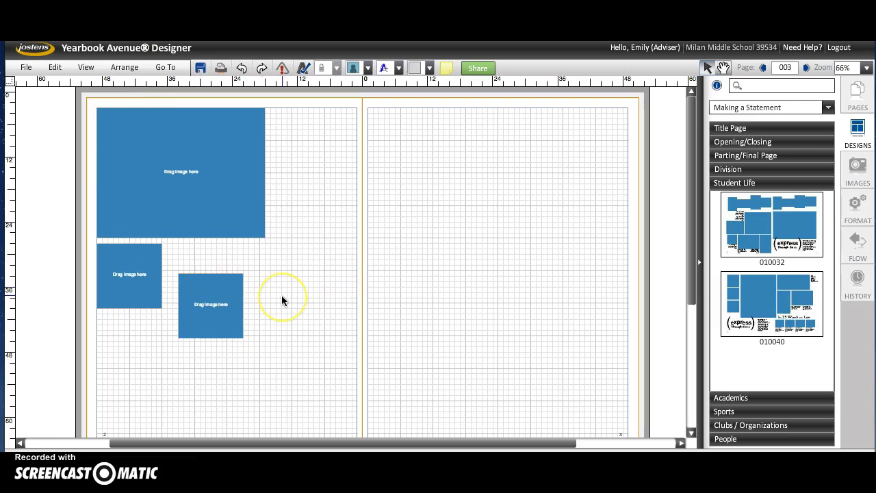
# - Snap the small image box onto the grid beside the lower-left box, just below page 2's large image box
pyautogui.scroll(3, 281, 300)
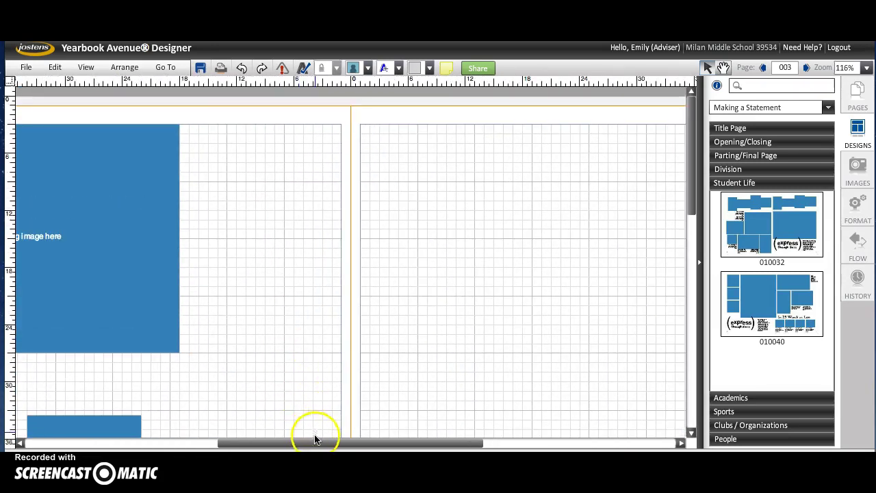
pyautogui.moveTo(315, 442); pyautogui.dragTo(195, 441)
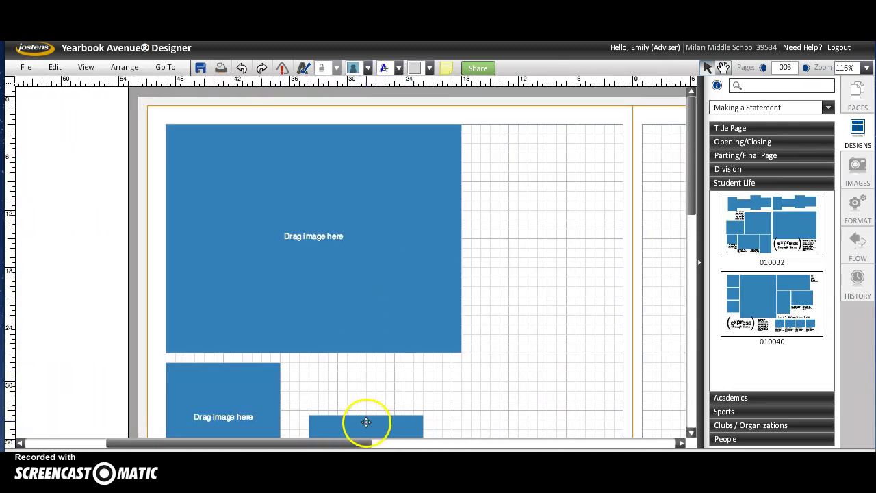
pyautogui.moveTo(366, 419); pyautogui.dragTo(347, 370)
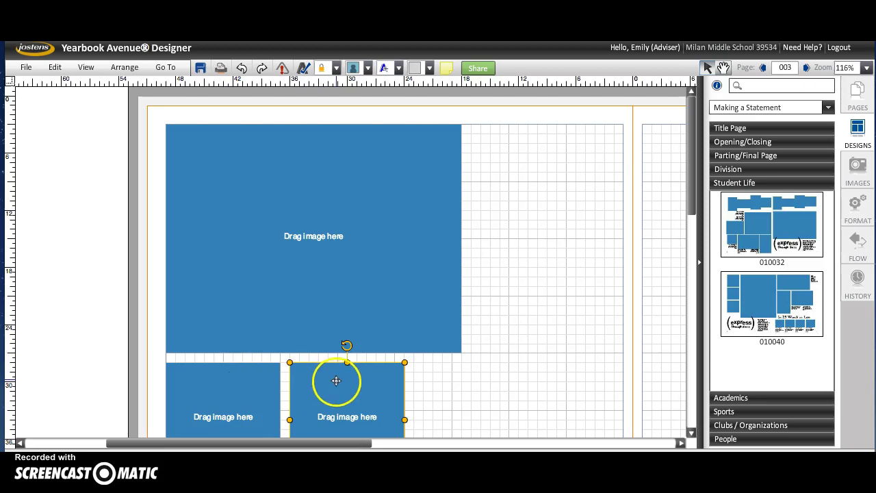
pyautogui.click(477, 371)
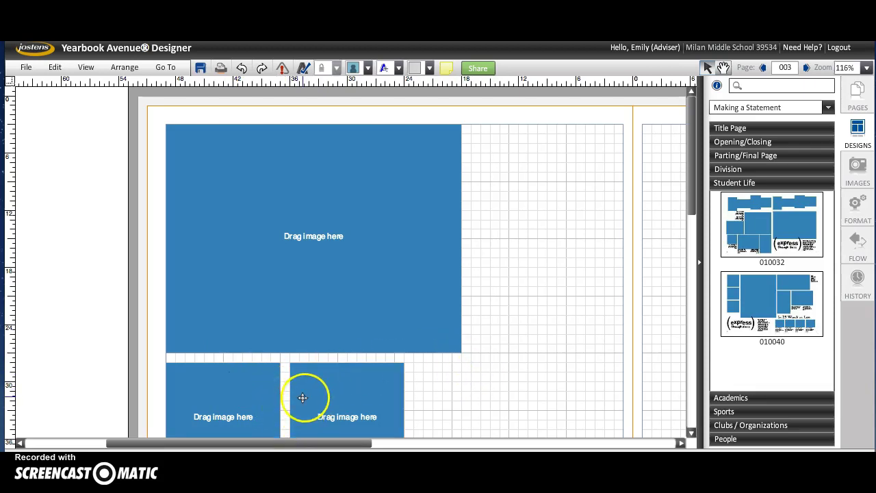
pyautogui.scroll(-10, 537, 304)
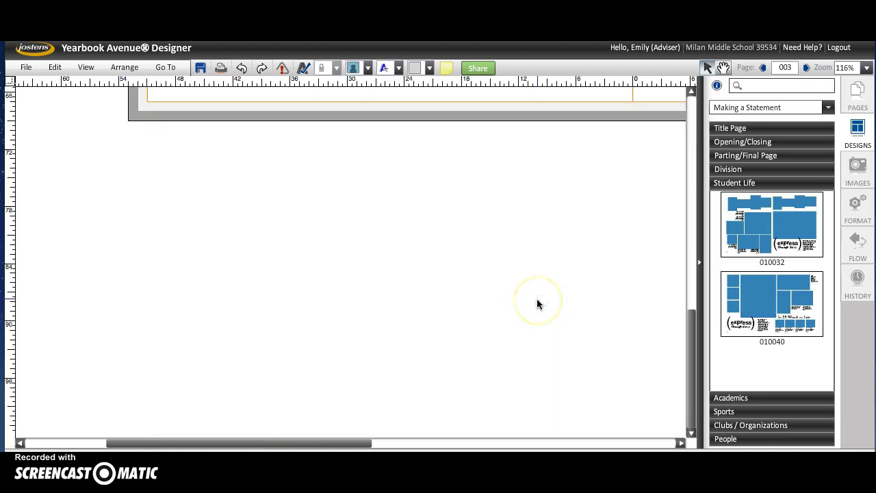
pyautogui.moveTo(695, 363); pyautogui.dragTo(687, 171)
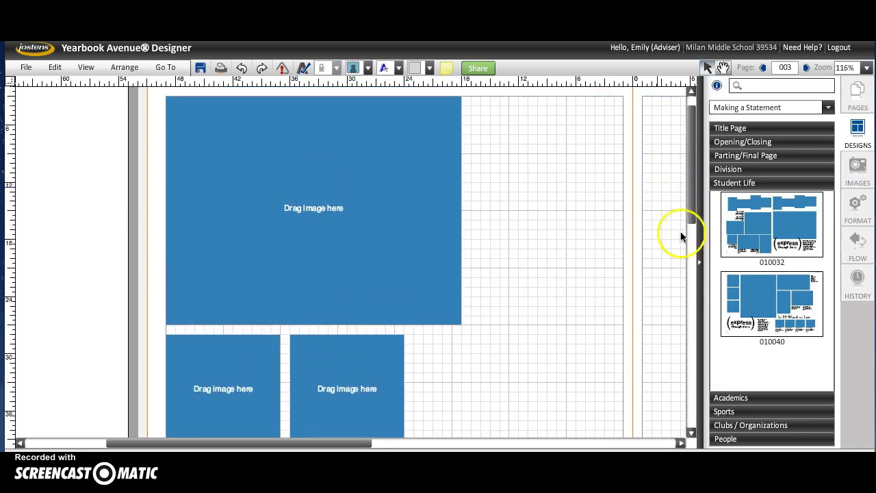
# - Insert an Advanced Text placeholder box and move it into the right column
pyautogui.click(398, 69)
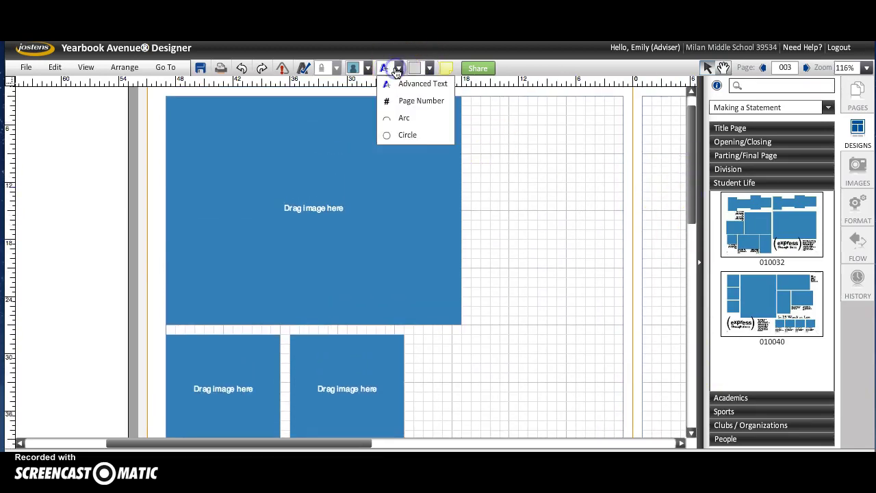
pyautogui.click(397, 85)
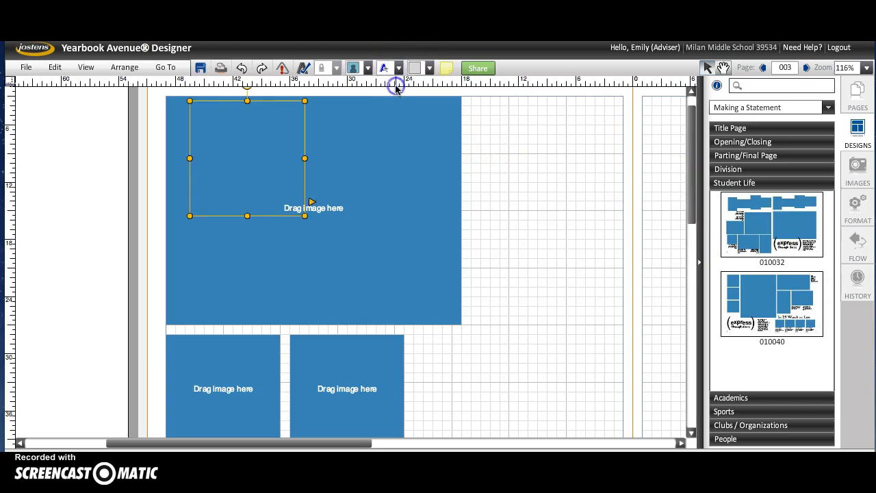
pyautogui.click(274, 137)
pyautogui.keyDown('shift'); pyautogui.click(298, 143); pyautogui.keyUp('shift')
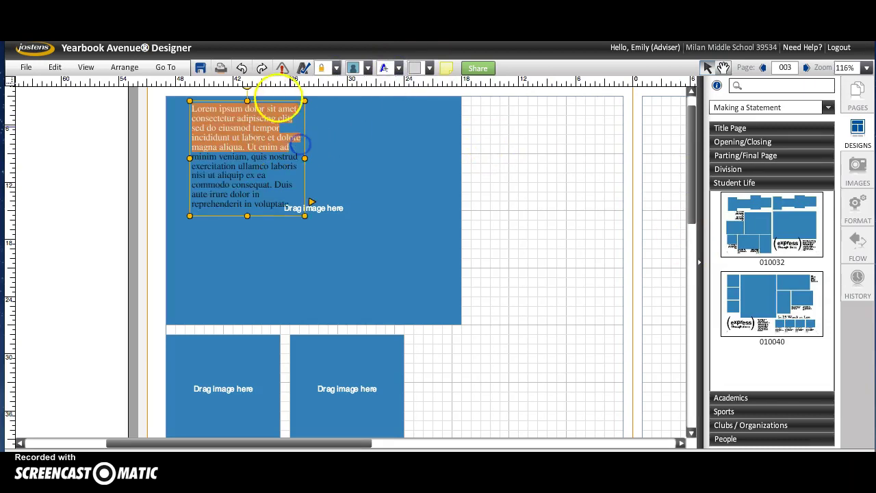
pyautogui.moveTo(295, 102); pyautogui.dragTo(599, 115)
# - Delete the leading placeholder text so the box begins 'vel bibendum elit'
pyautogui.click(559, 317)
pyautogui.click(572, 211)
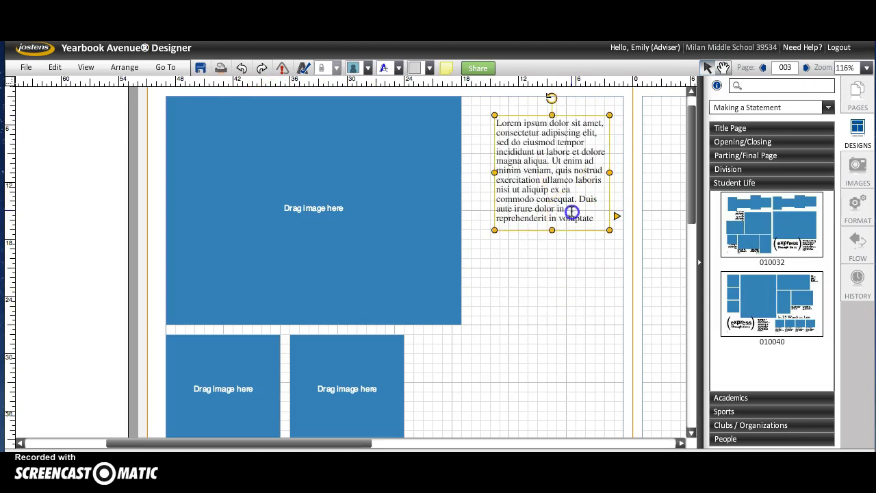
pyautogui.moveTo(496, 124); pyautogui.dragTo(623, 231)
pyautogui.press('Delete')
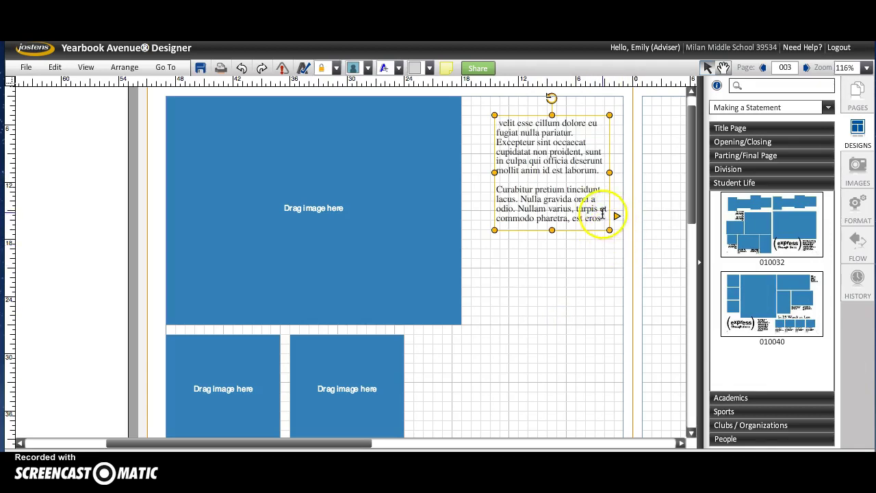
pyautogui.moveTo(601, 218); pyautogui.dragTo(520, 122)
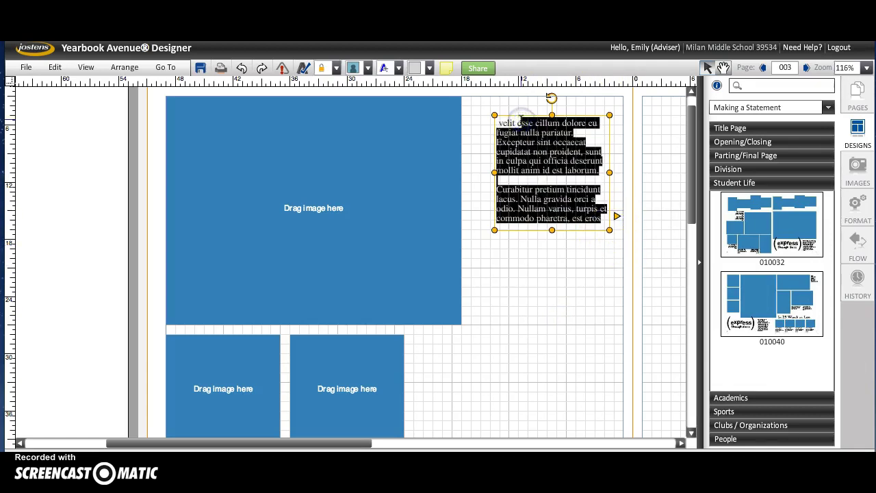
pyautogui.press('Delete')
pyautogui.press('BackSpace')
pyautogui.press('BackSpace')
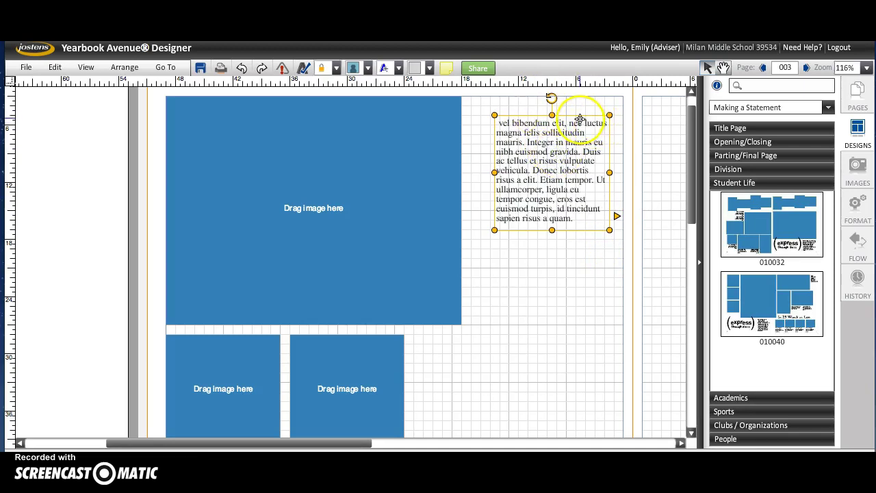
# - Undo the duplicated and stray text boxes accidentally inserted
pyautogui.click(384, 67)
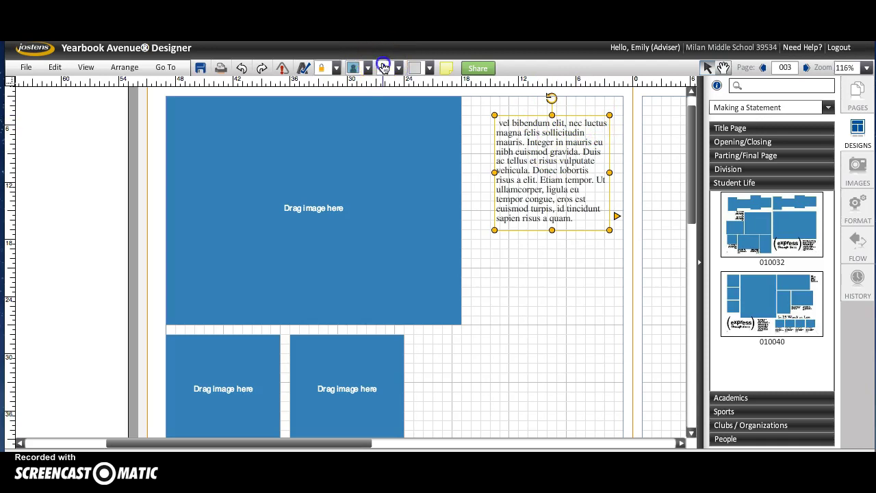
pyautogui.click(383, 67)
pyautogui.click(393, 68)
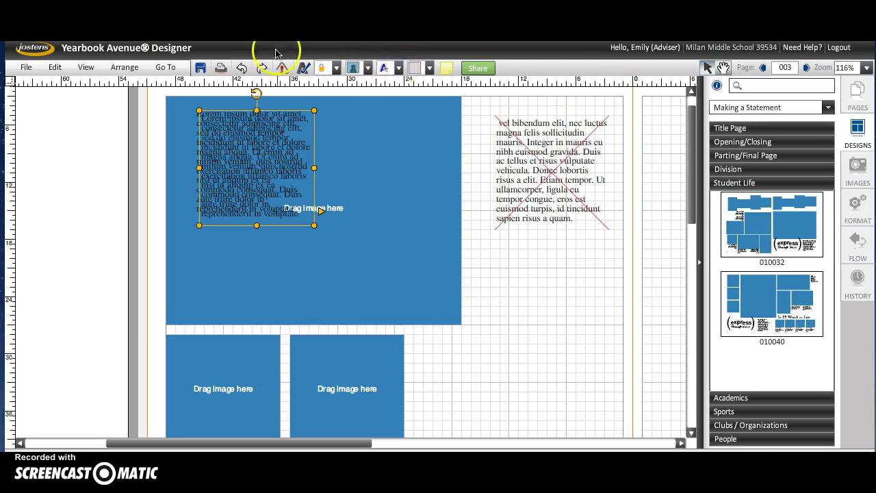
pyautogui.click(241, 69)
pyautogui.click(241, 68)
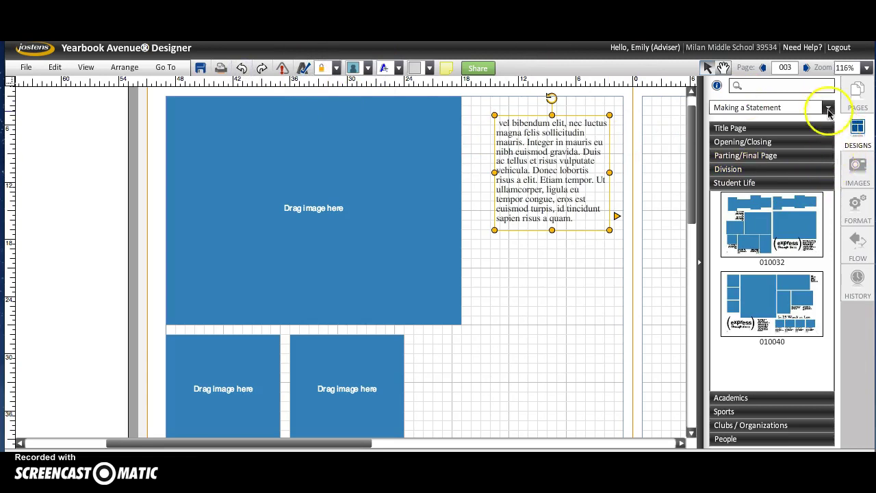
# - Check the text box's font and 12 pt size, then move the lower image box onto the large box's lower-right corner
pyautogui.click(563, 189)
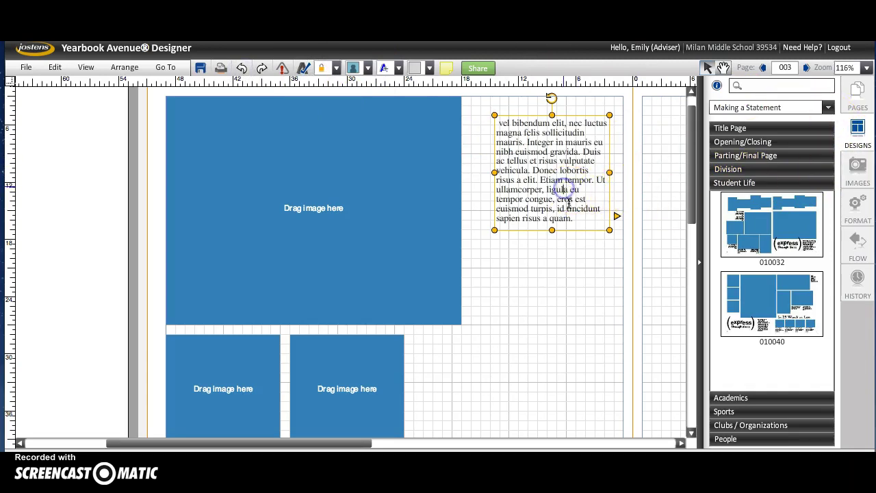
pyautogui.click(861, 205)
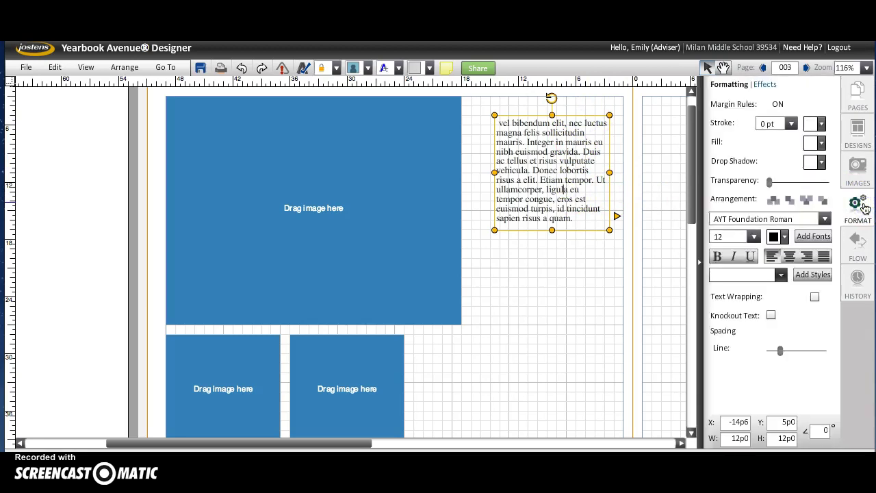
pyautogui.click(825, 219)
pyautogui.click(825, 218)
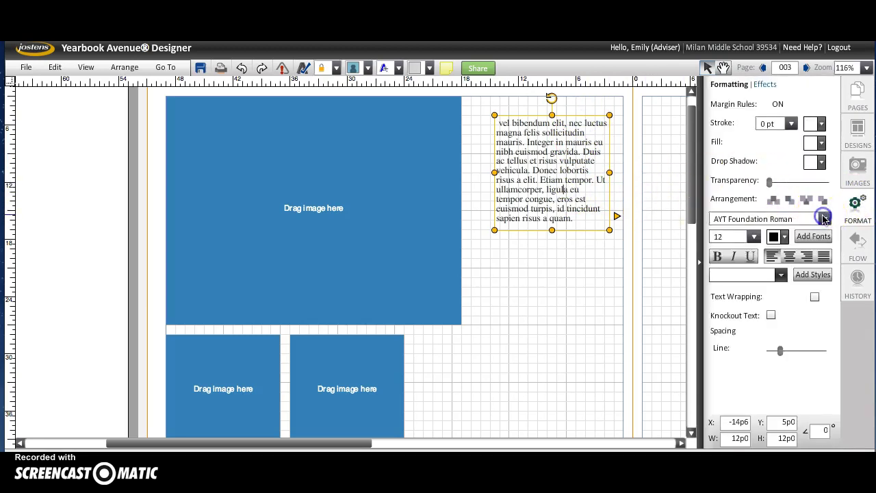
pyautogui.click(752, 237)
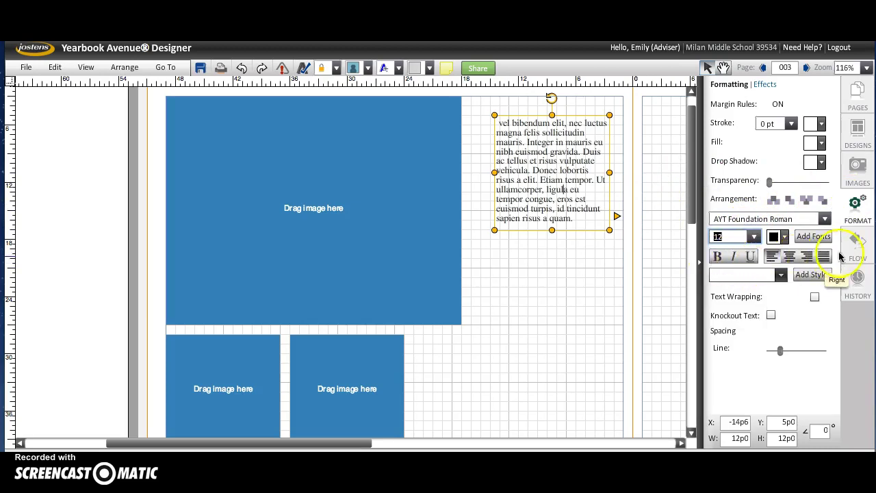
pyautogui.click(604, 240)
pyautogui.moveTo(375, 354); pyautogui.dragTo(461, 298)
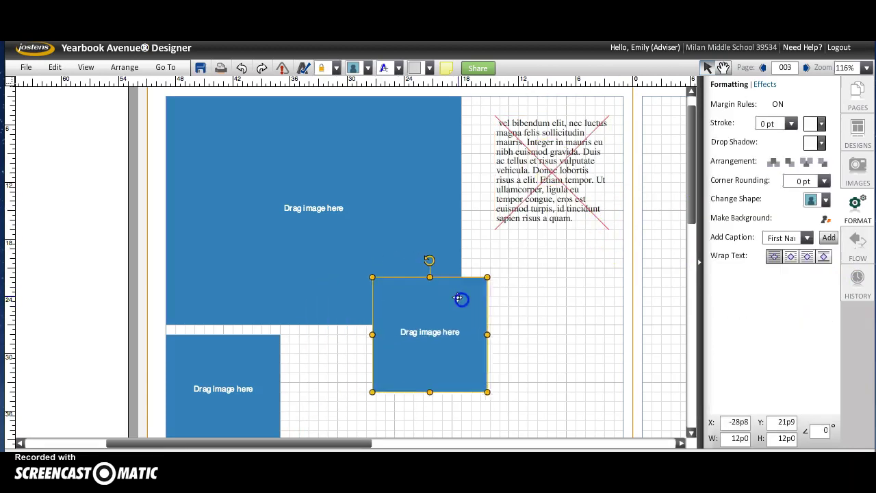
# - Change the small image box's stacking order and drag it into the right column beneath the text box
pyautogui.click(454, 333)
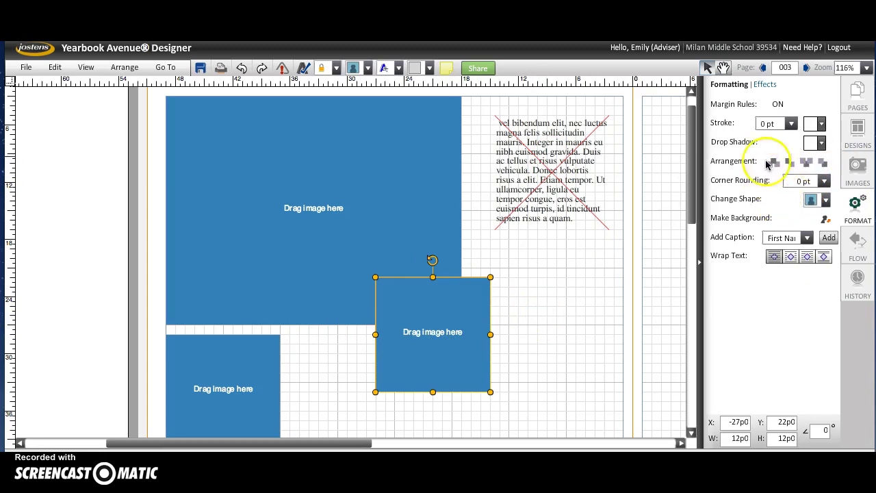
pyautogui.click(776, 164)
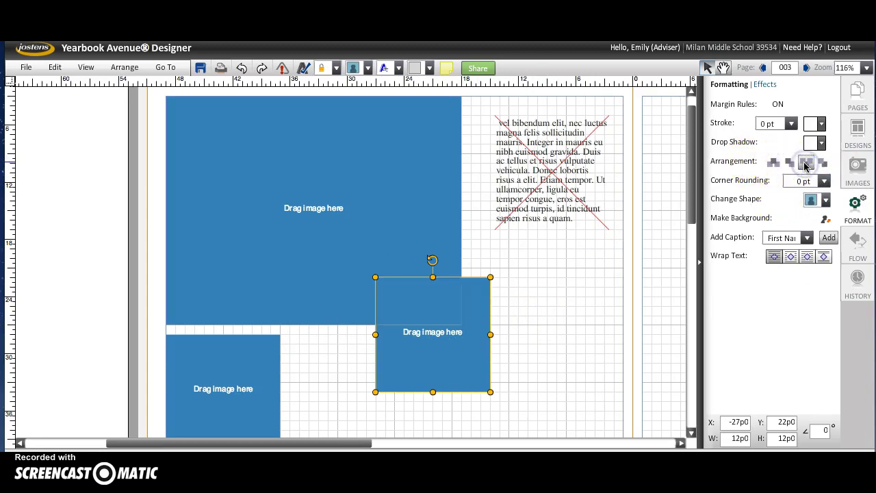
pyautogui.click(589, 362)
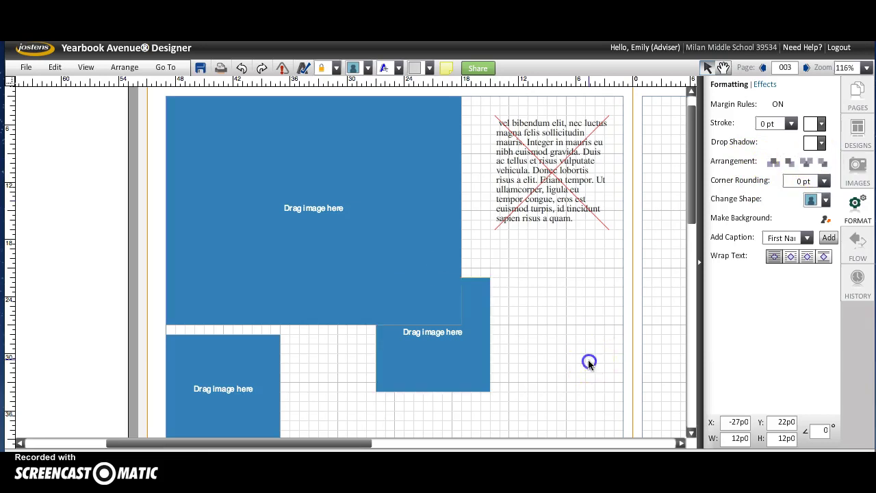
pyautogui.click(473, 356)
pyautogui.moveTo(473, 356); pyautogui.dragTo(593, 372)
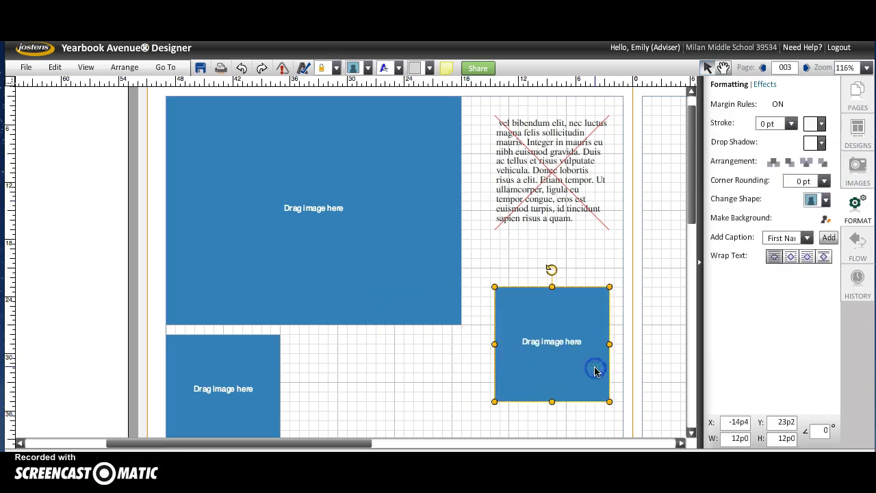
# - Round the right-column image box's corners to 12 pt and add a black drop shadow
pyautogui.click(821, 181)
pyautogui.click(800, 221)
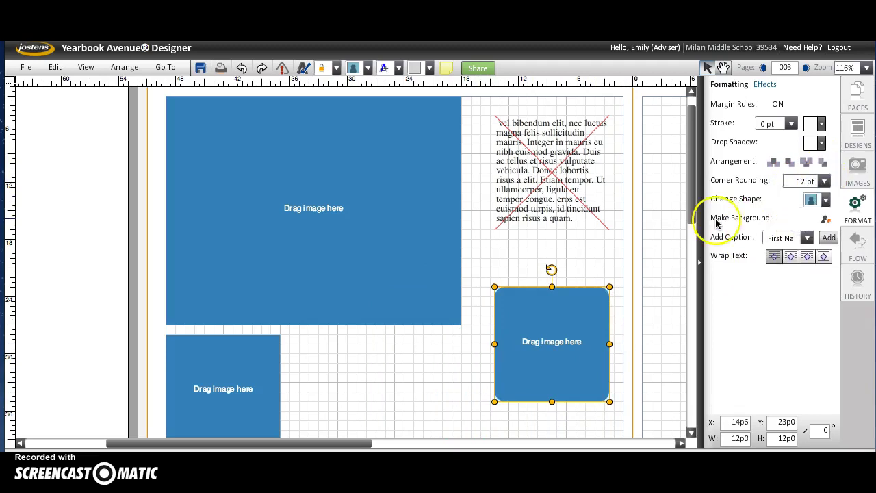
pyautogui.click(821, 142)
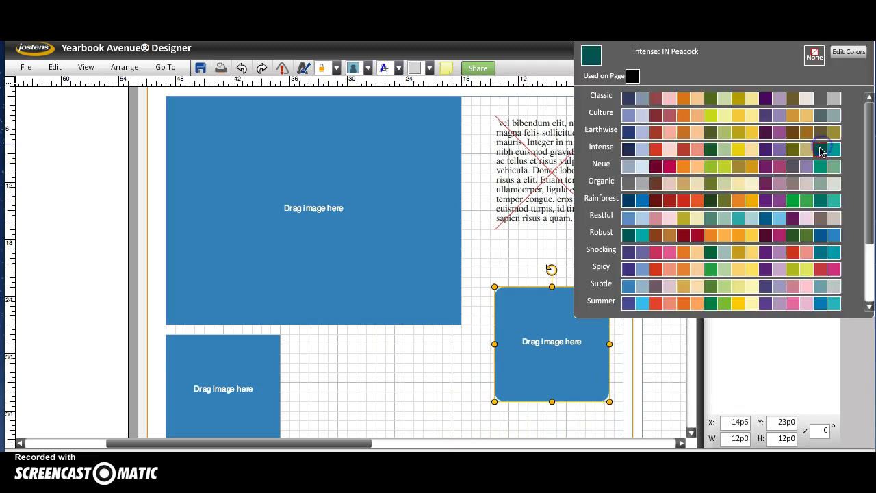
pyautogui.click(633, 76)
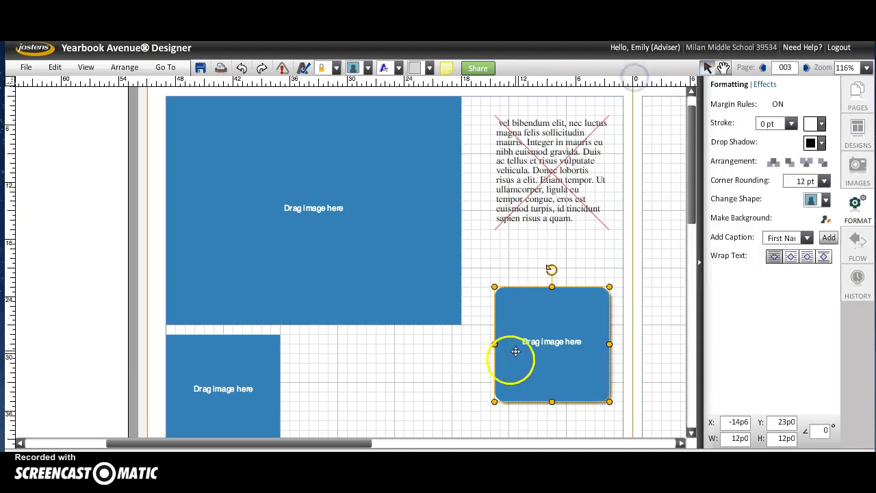
pyautogui.click(470, 376)
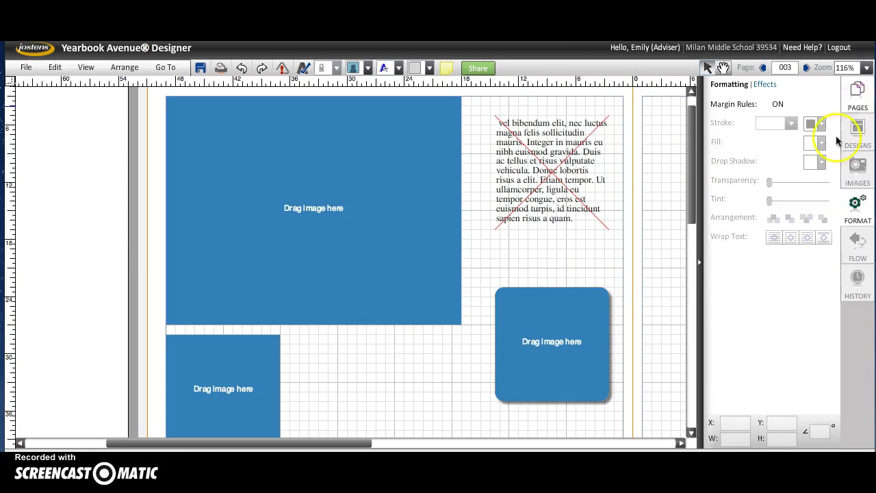
pyautogui.click(857, 129)
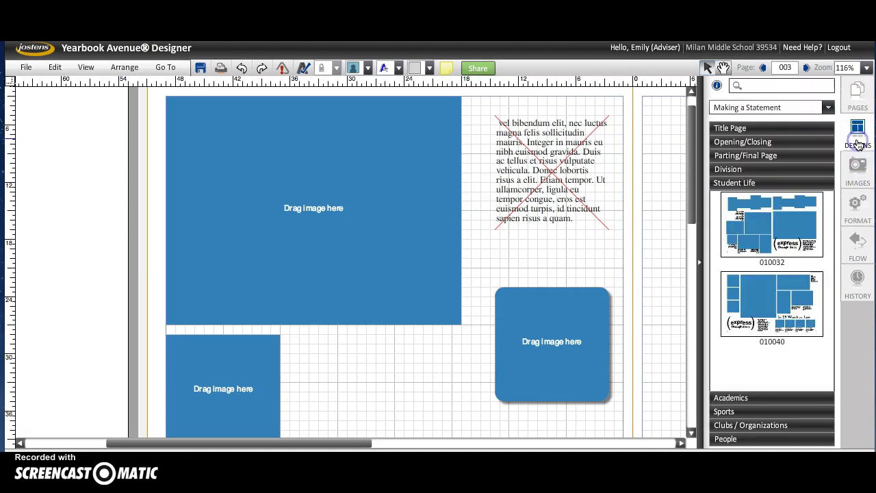
pyautogui.click(454, 397)
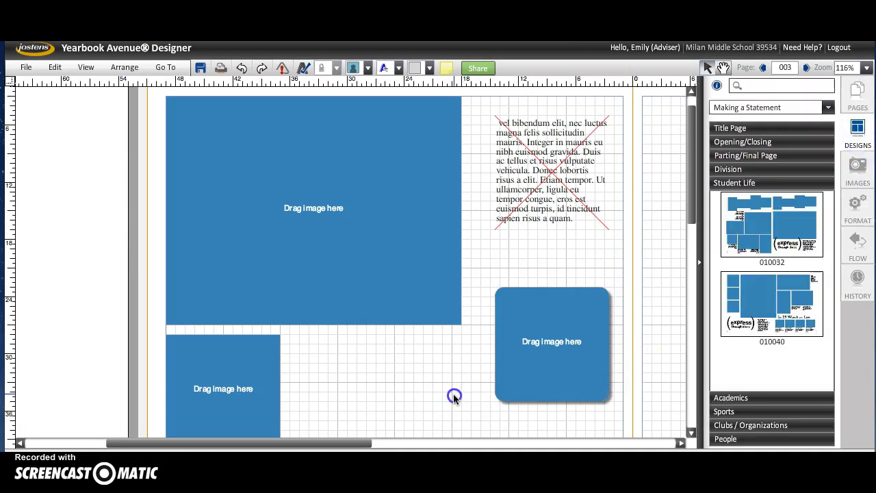